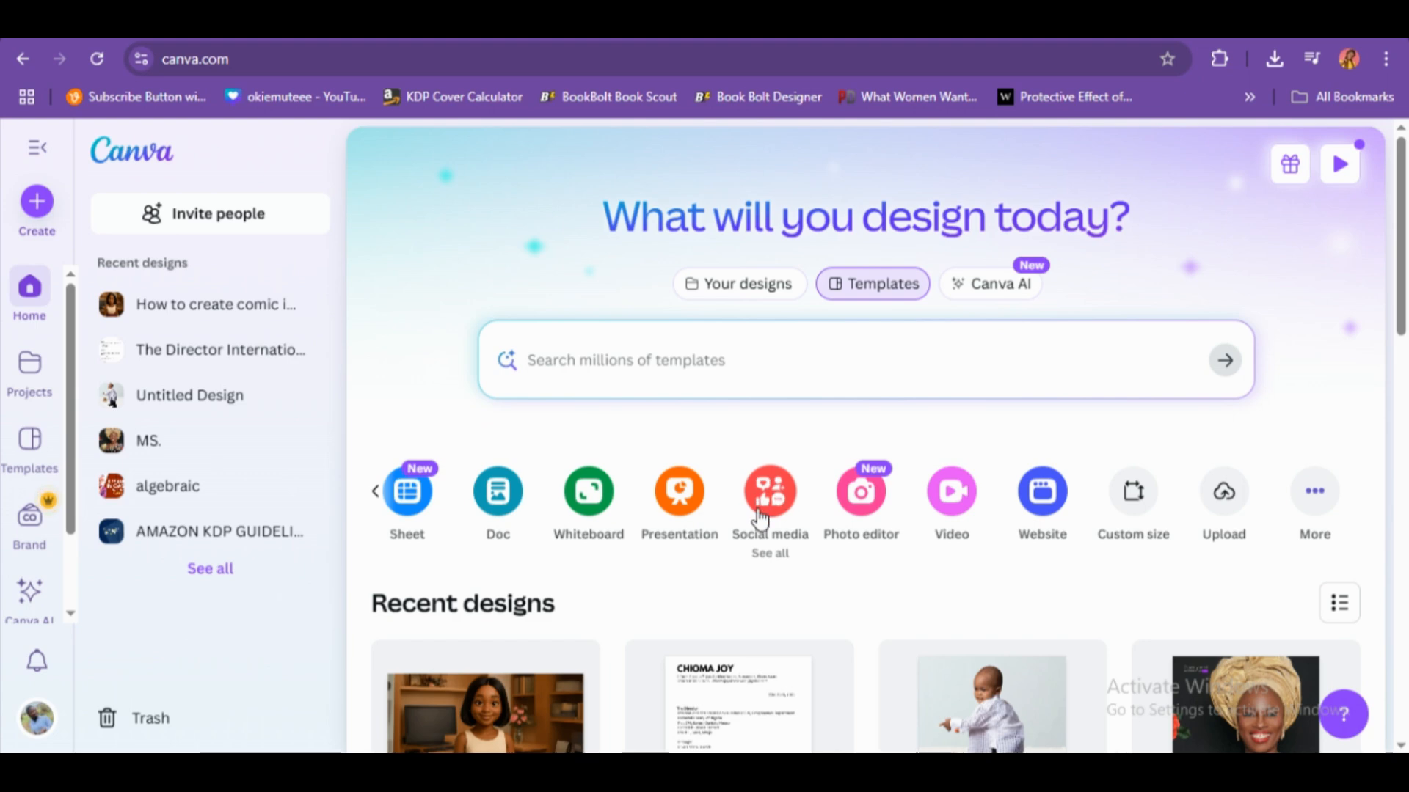
# - Create a new blank design using the recent custom size 2000 × 2300 px
pyautogui.click(1132, 513)
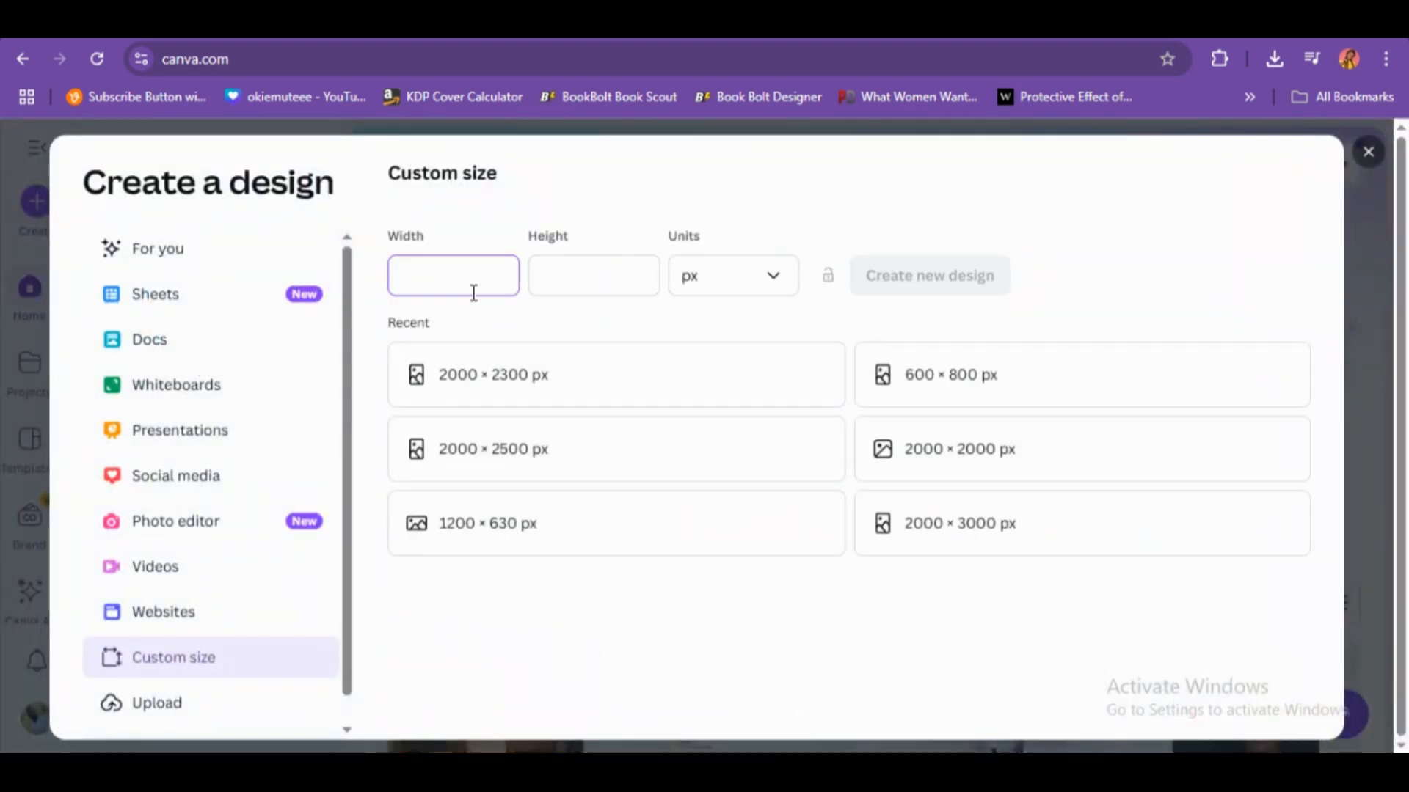
pyautogui.click(603, 377)
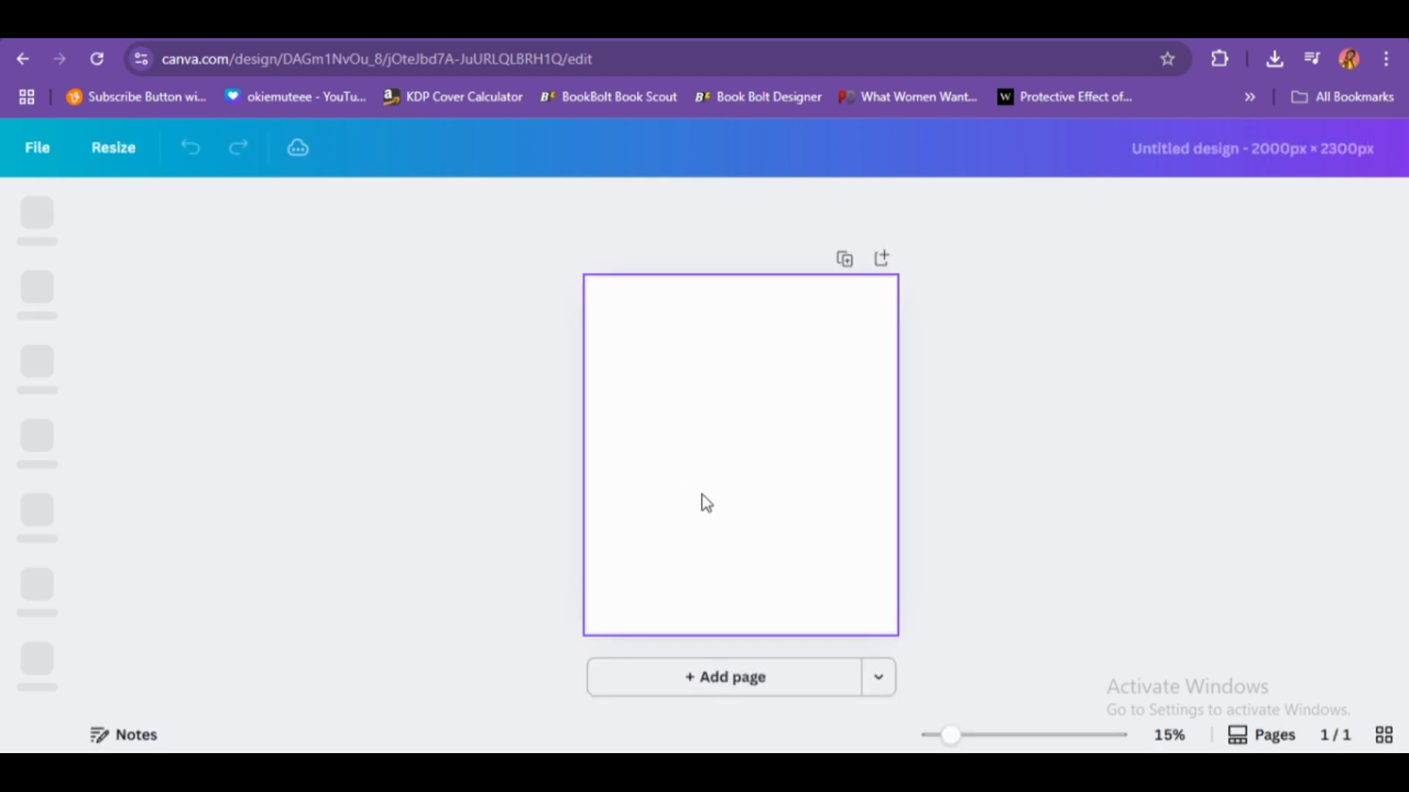
# - Make a resized copy of the blank design in the YouTube Thumbnail format, 1280 × 720 px, and open that copy
pyautogui.click(119, 154)
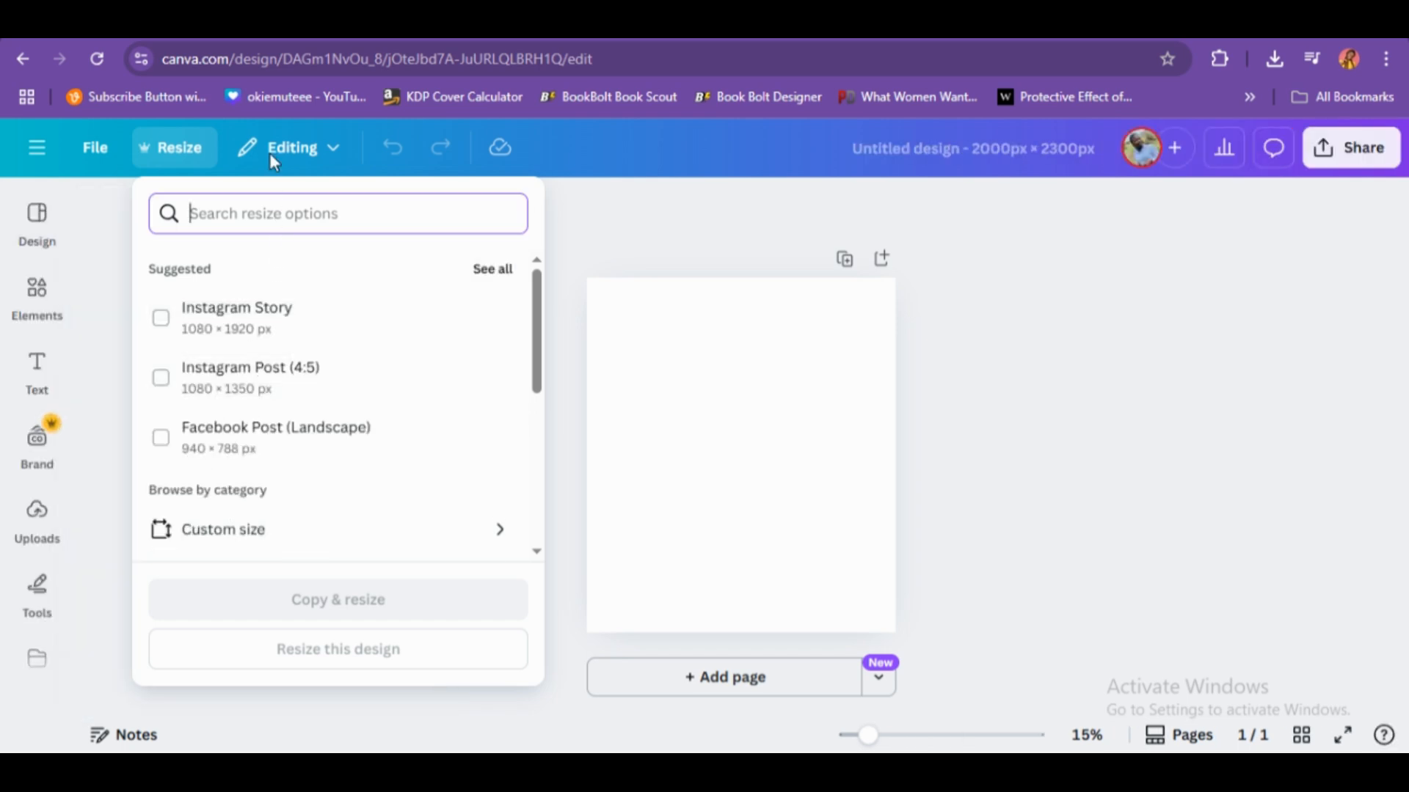
pyautogui.write('youtube')
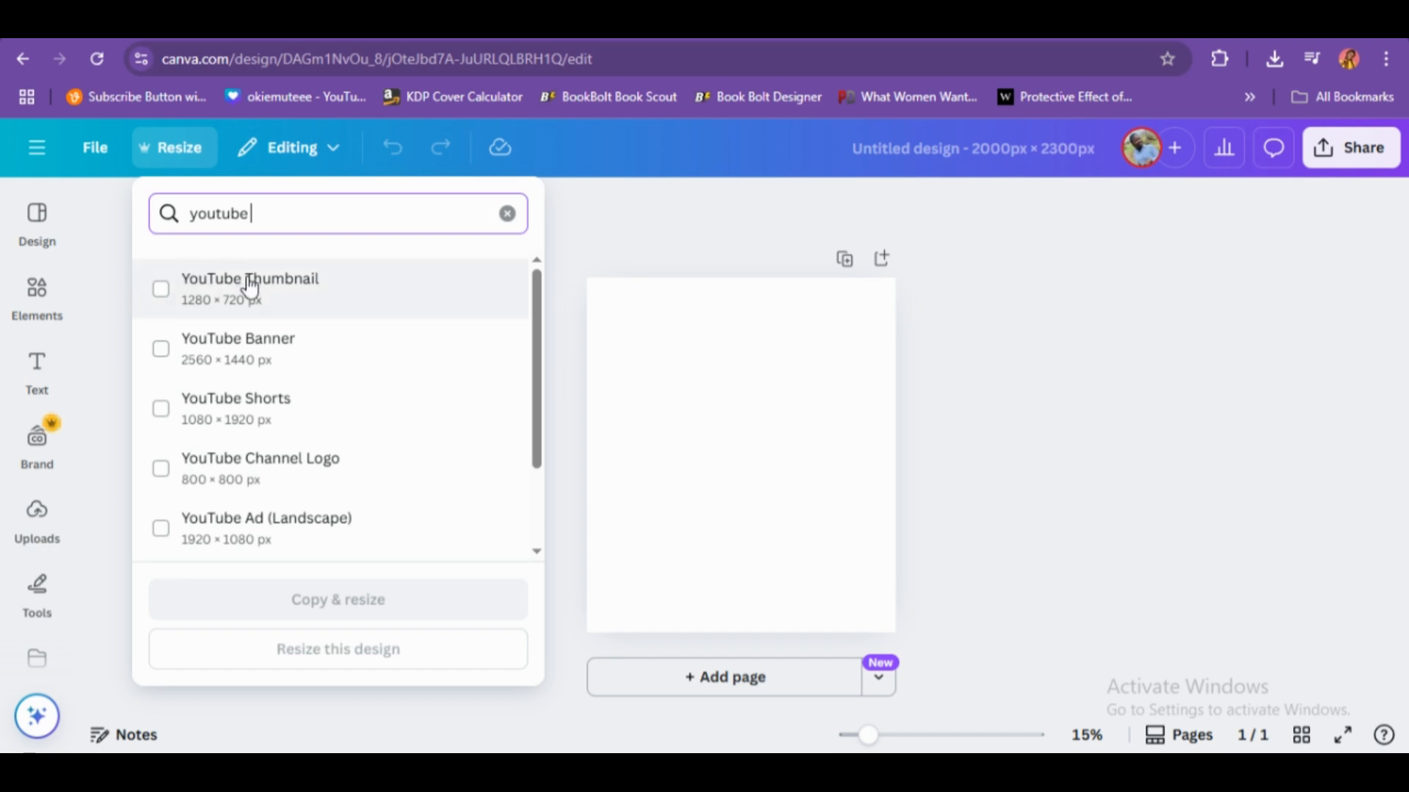
pyautogui.click(251, 286)
pyautogui.click(316, 603)
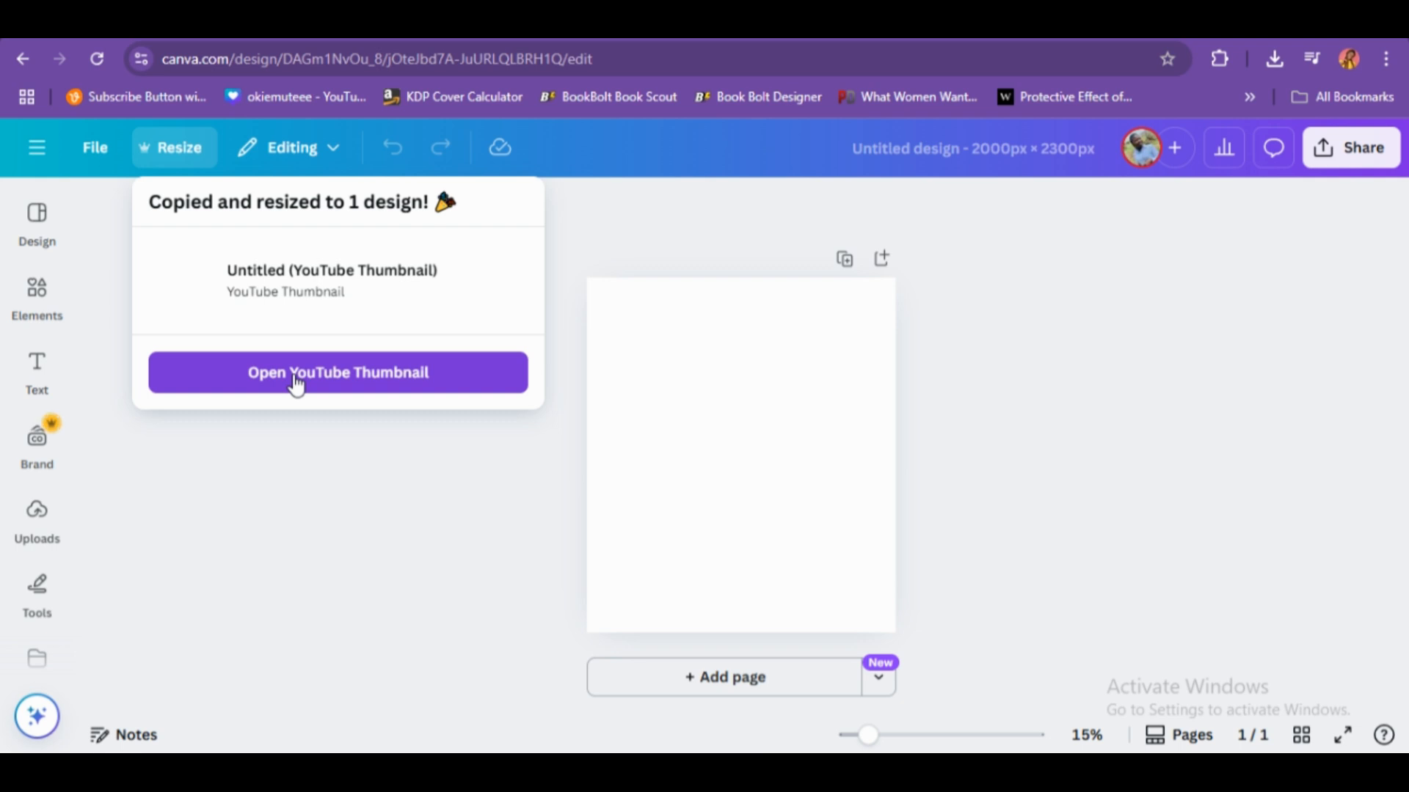
pyautogui.click(296, 380)
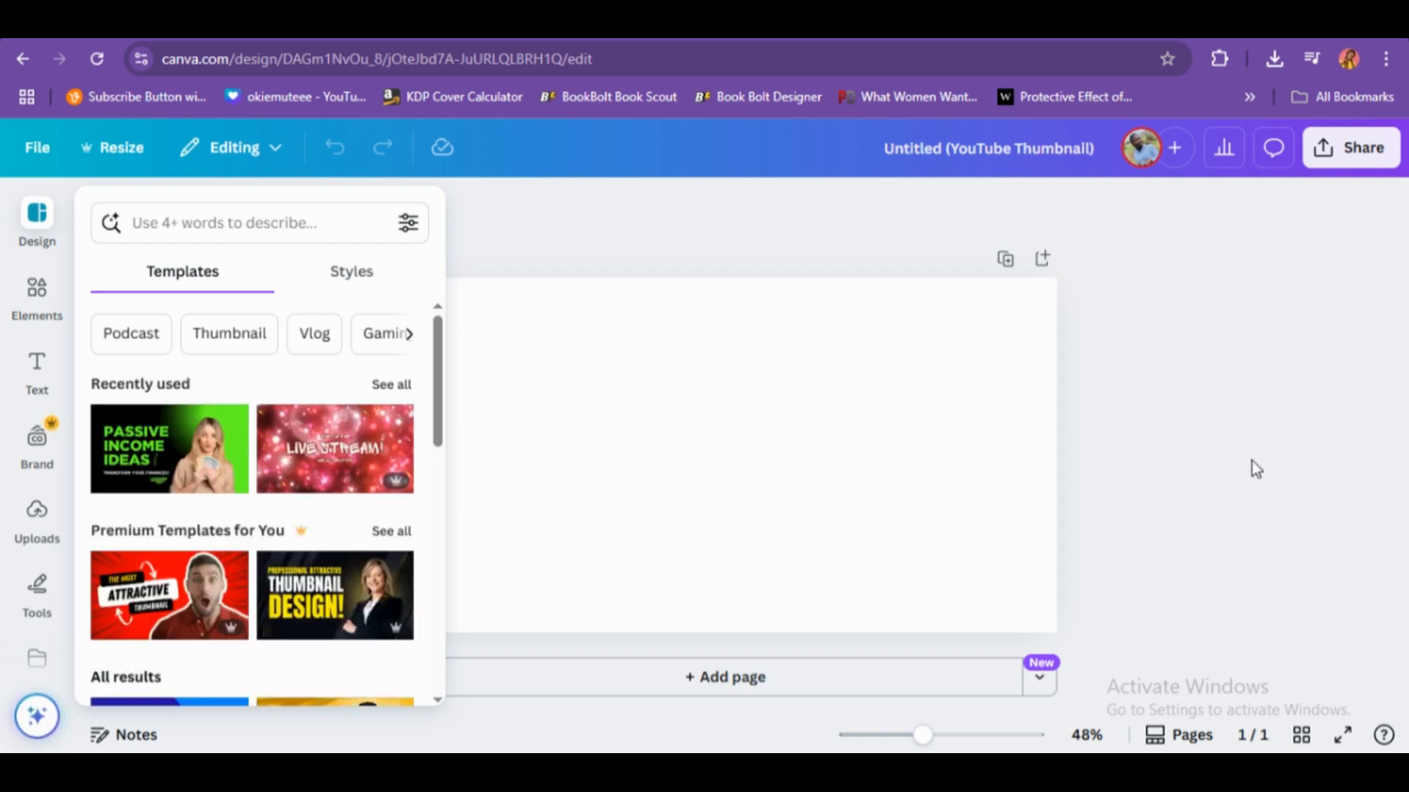
pyautogui.click(1152, 443)
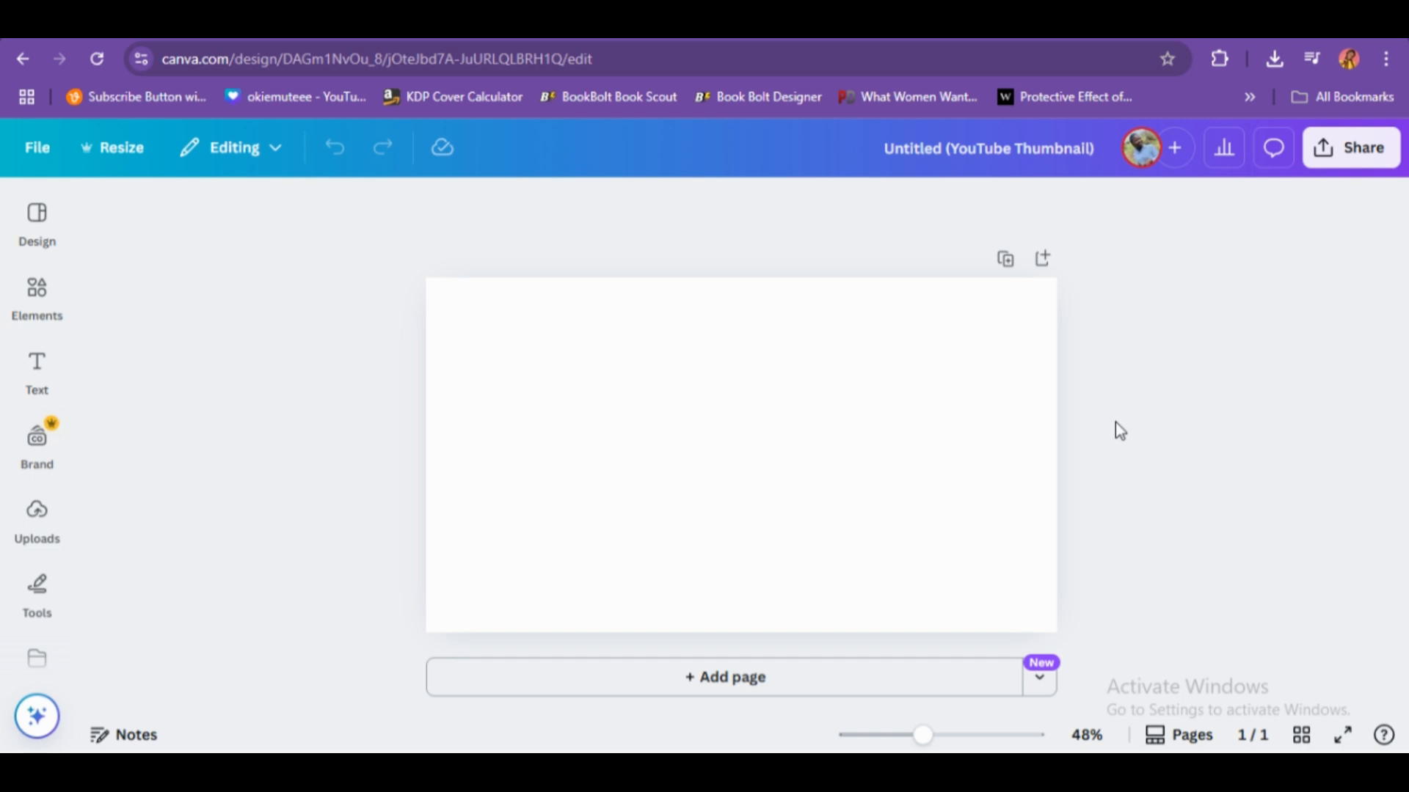
# - Place the uploaded portrait with the light blue background on the page and enlarge it to the full page height
pyautogui.click(26, 513)
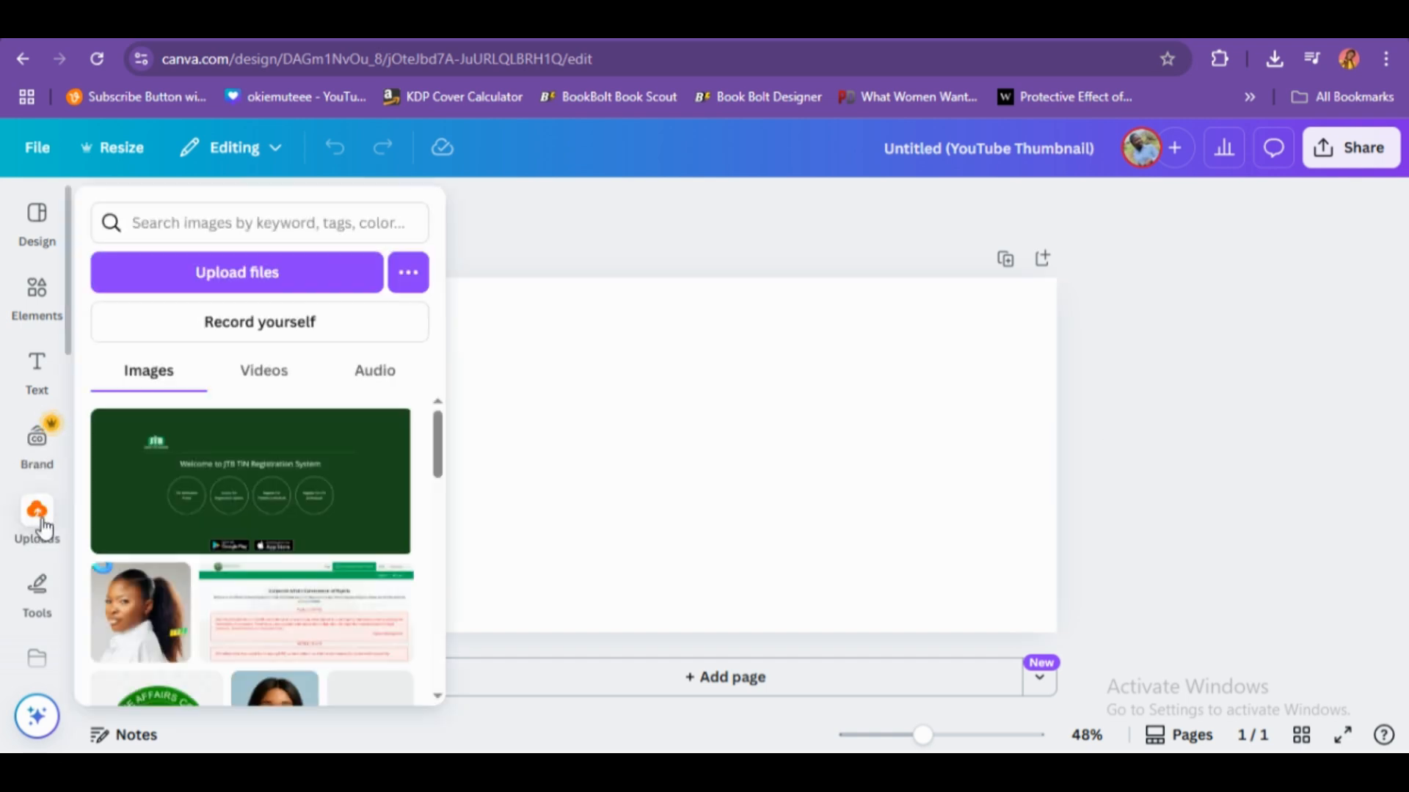
pyautogui.scroll(-5, 296, 587)
pyautogui.scroll(3, 353, 576)
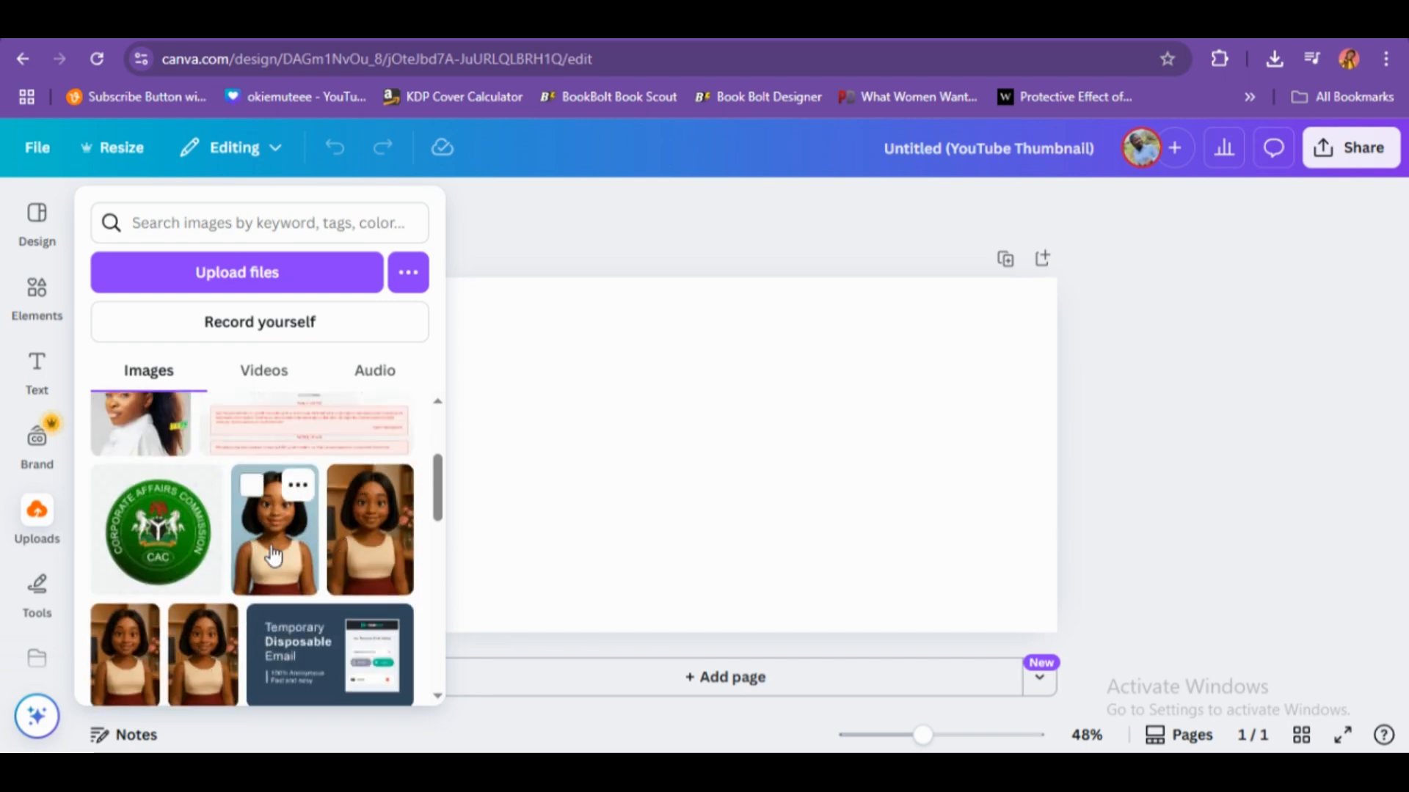
pyautogui.moveTo(273, 556); pyautogui.dragTo(684, 397)
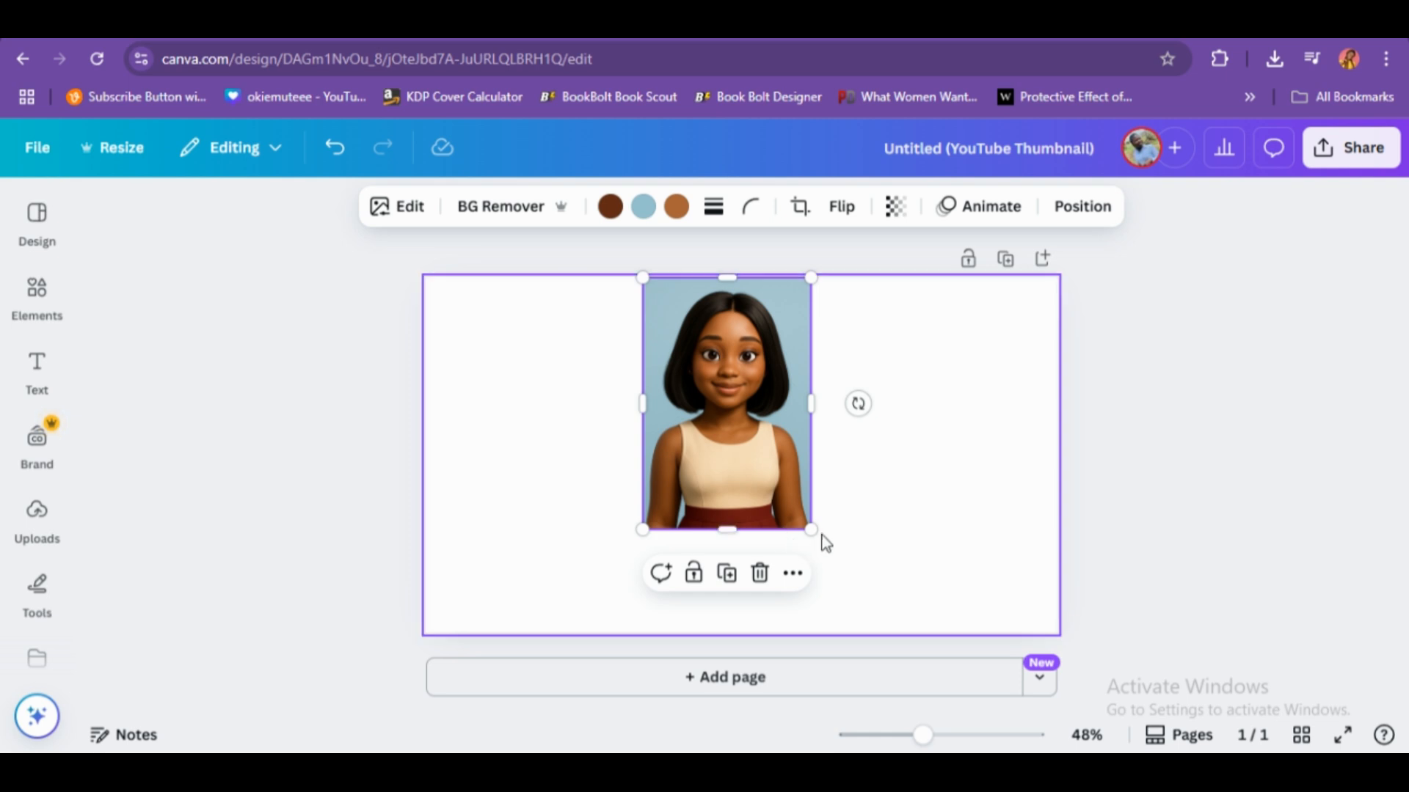
pyautogui.moveTo(811, 529); pyautogui.dragTo(880, 629)
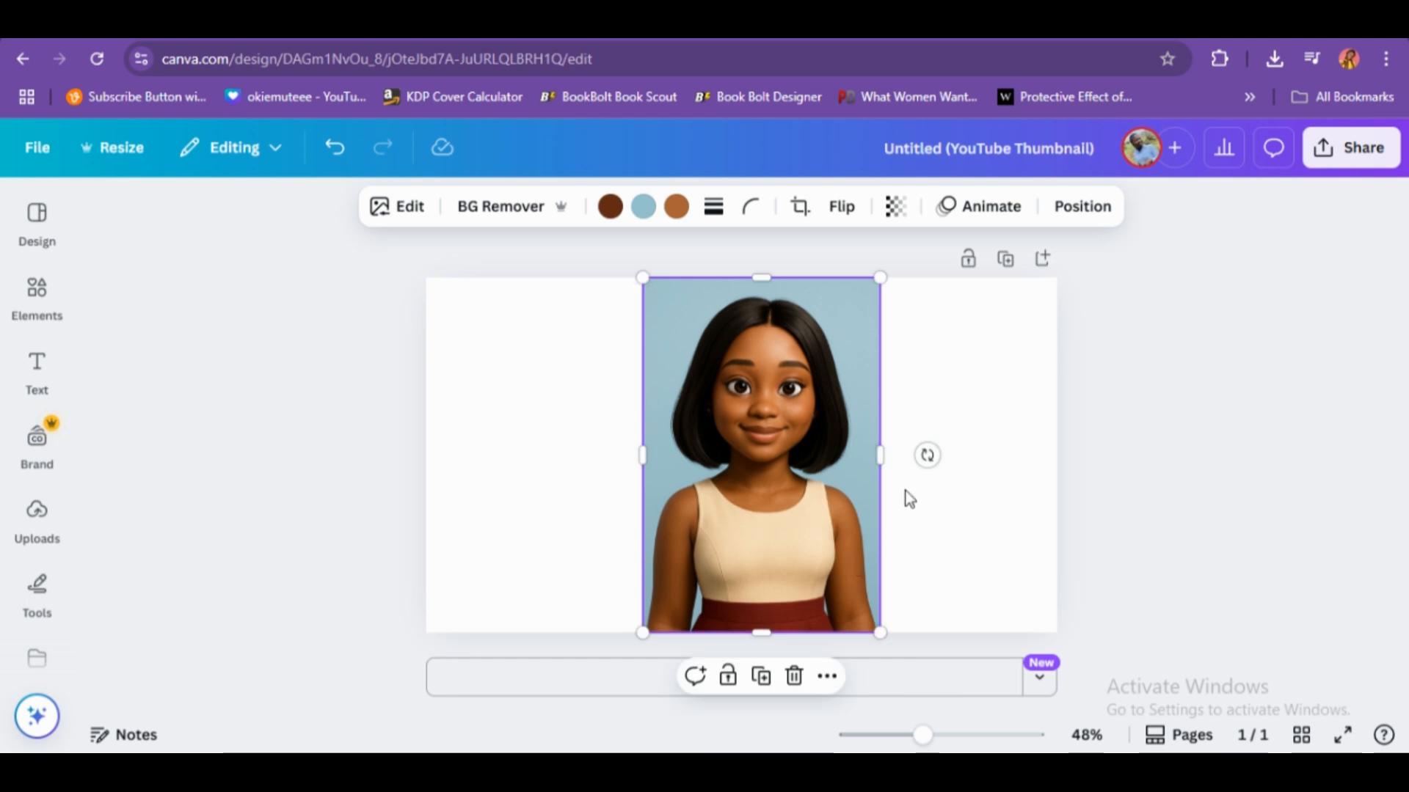
pyautogui.click(1187, 558)
pyautogui.click(778, 398)
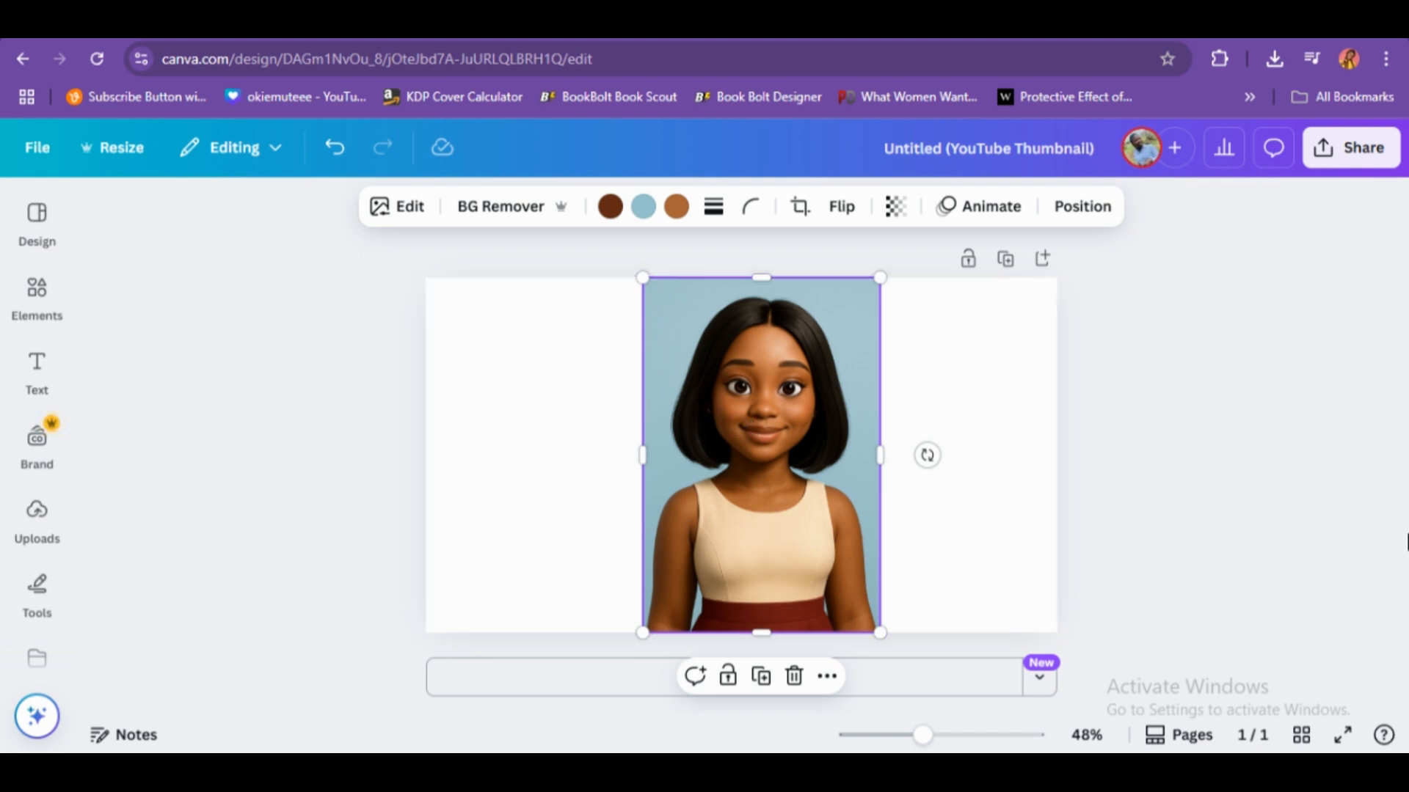
pyautogui.click(922, 370)
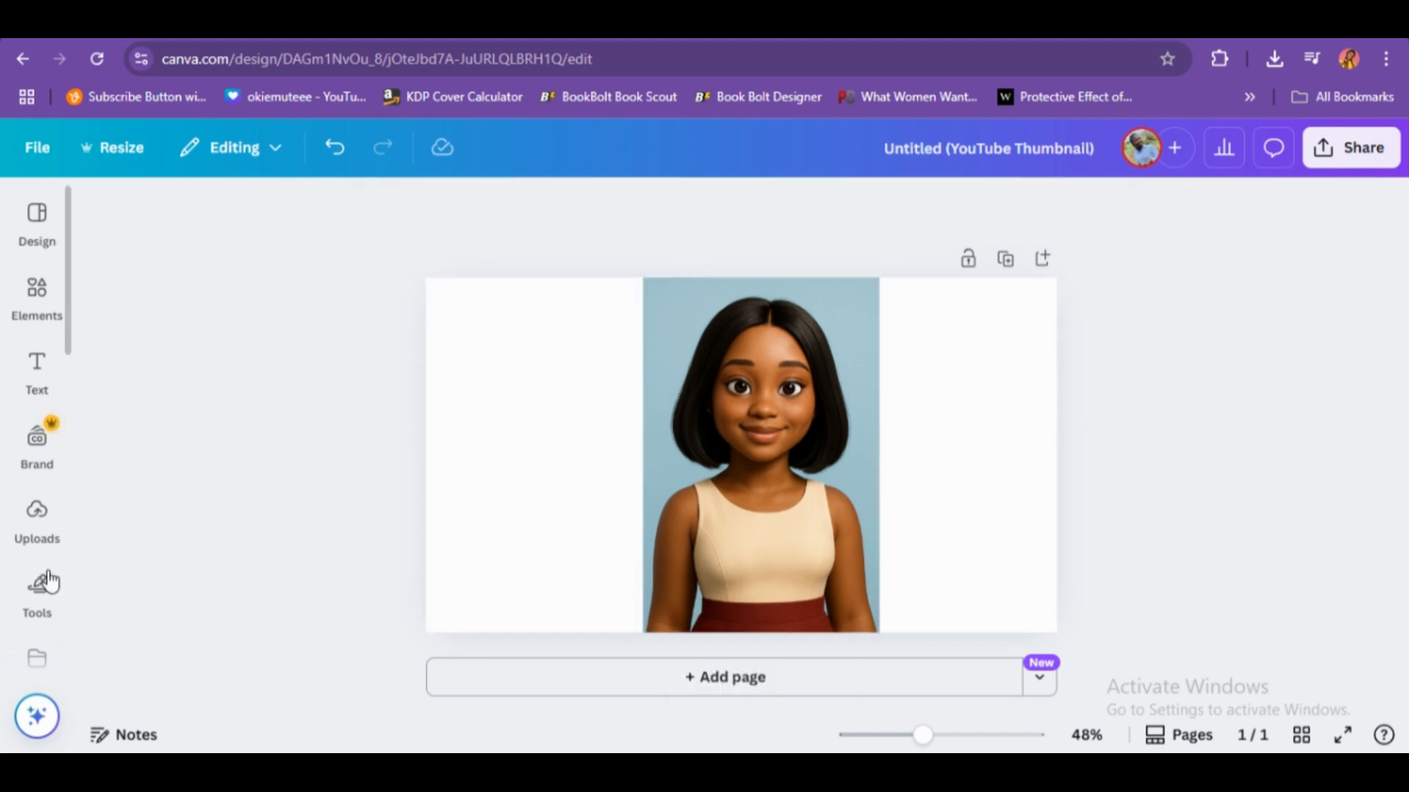
# - Replace the blue-background portrait on the page with the uploaded portrait that has the brown office background
pyautogui.click(37, 517)
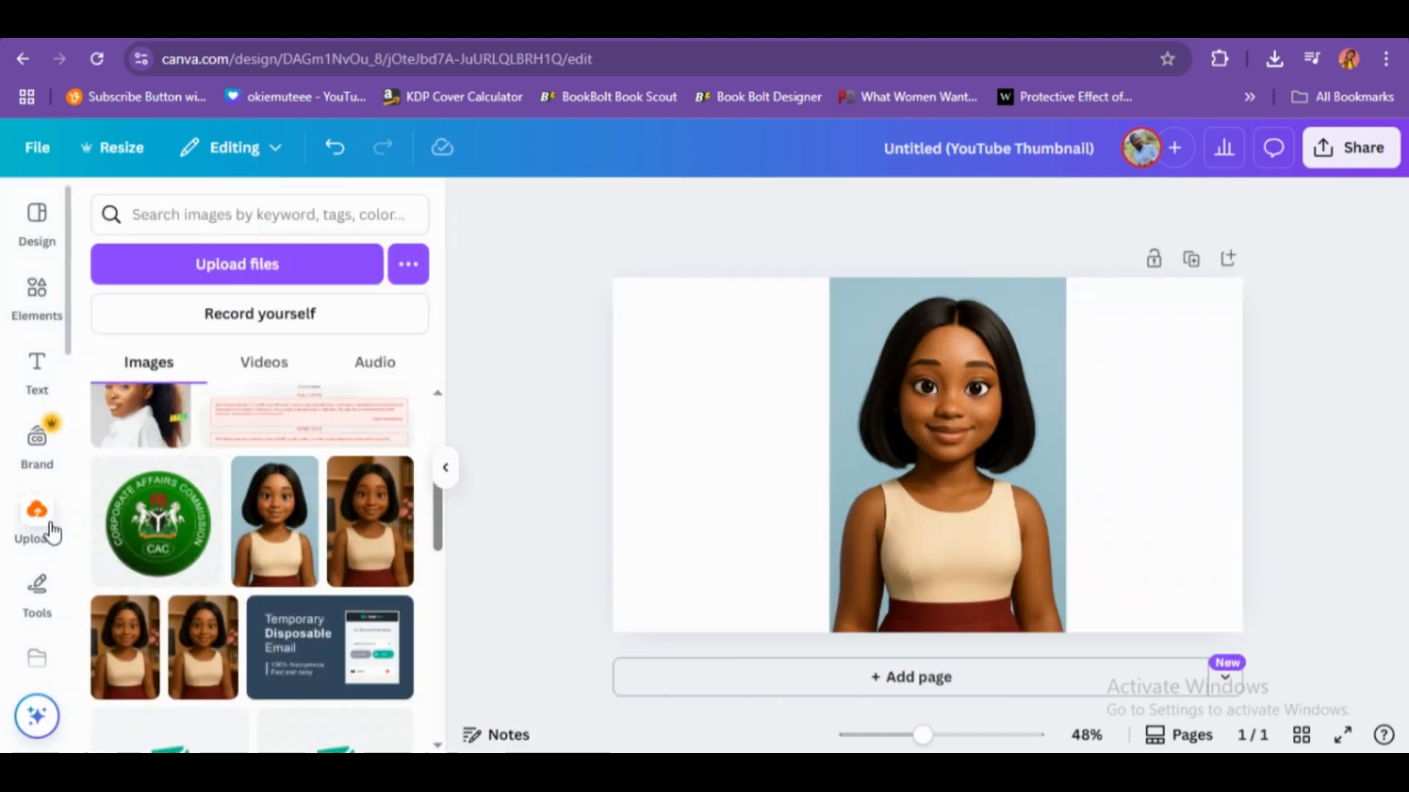
pyautogui.click(371, 528)
pyautogui.click(1041, 332)
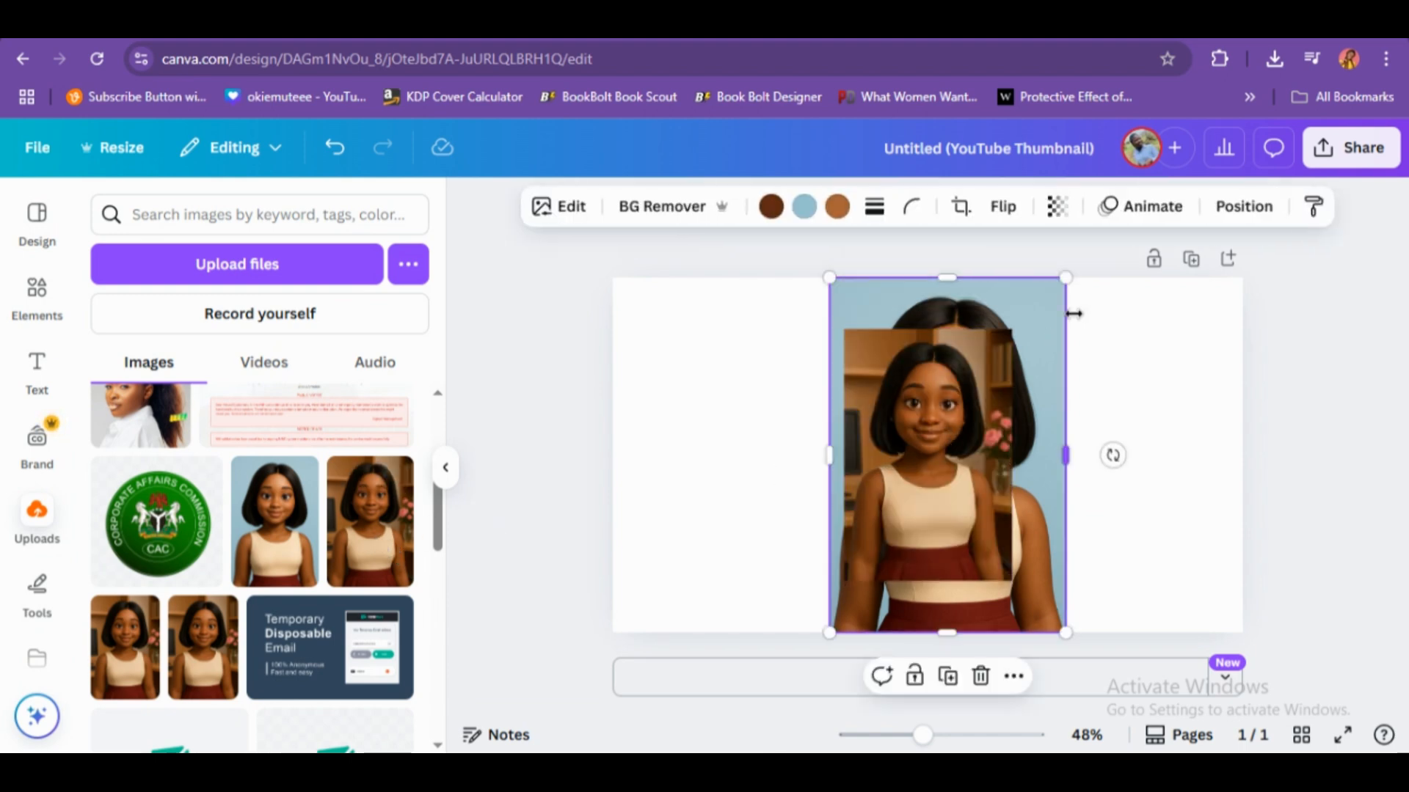
pyautogui.press('Delete')
pyautogui.click(983, 455)
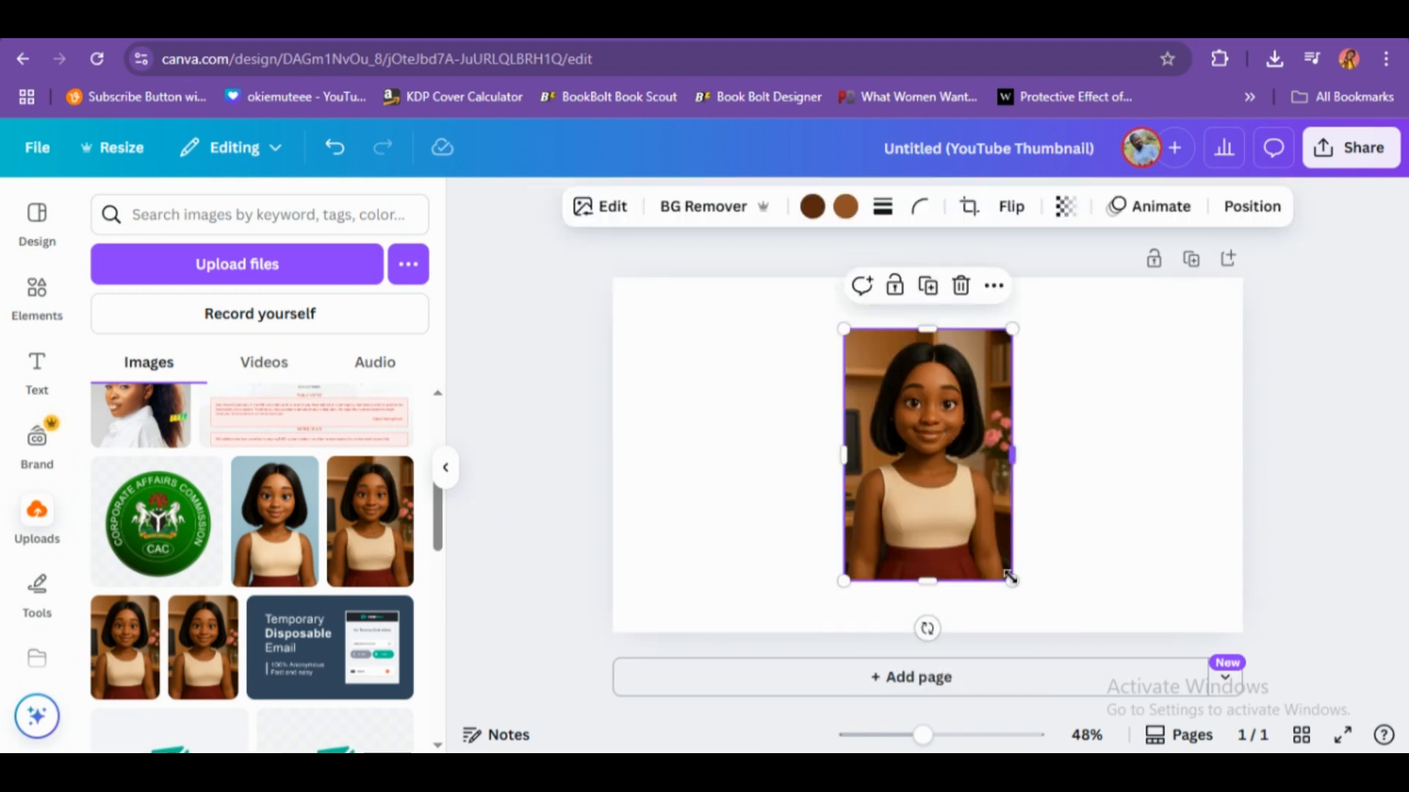
# - Enlarge the office-background portrait to the full page height and position it near the middle of the page
pyautogui.moveTo(1018, 586); pyautogui.dragTo(1064, 597)
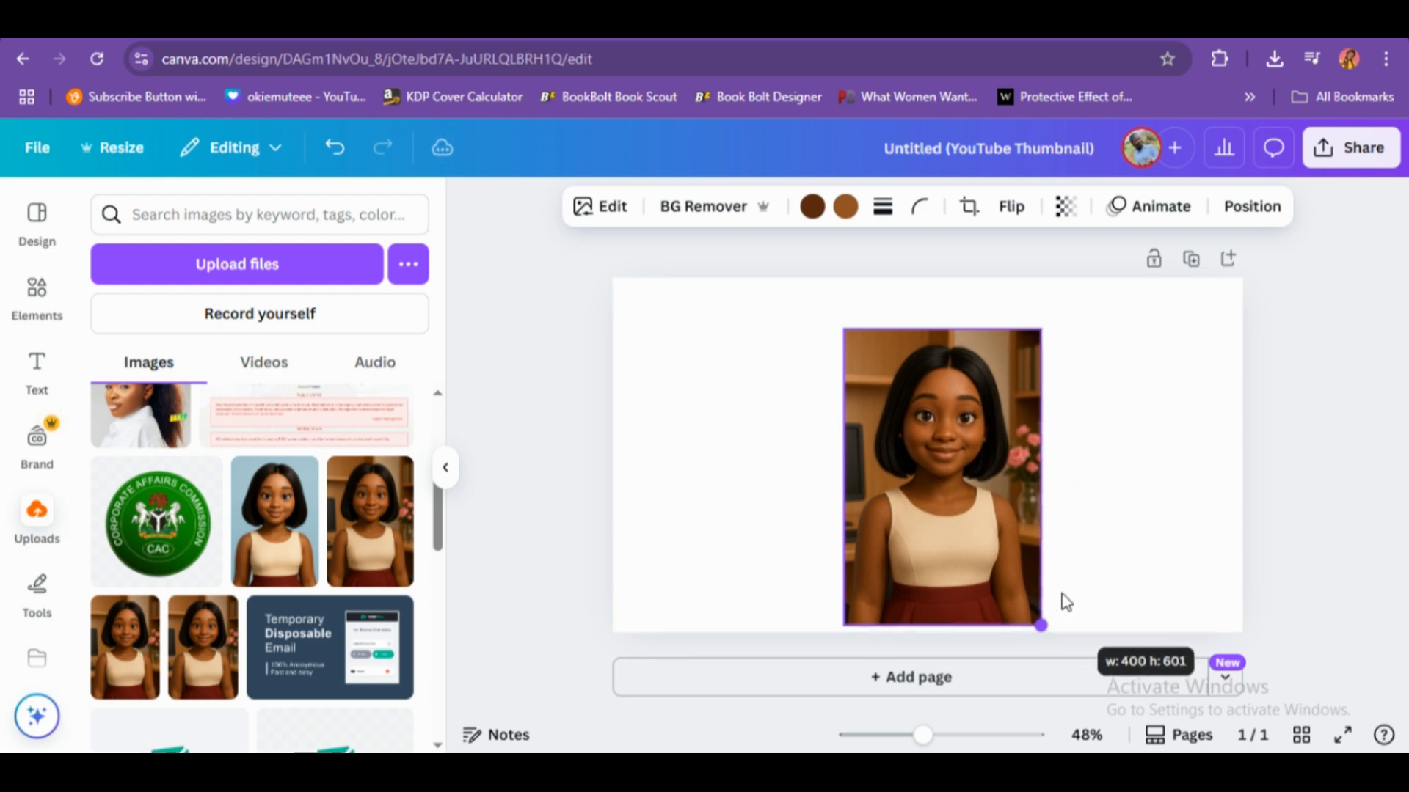
pyautogui.moveTo(1040, 328); pyautogui.dragTo(1083, 290)
pyautogui.moveTo(1076, 637); pyautogui.dragTo(1081, 646)
pyautogui.moveTo(970, 483); pyautogui.dragTo(944, 477)
pyautogui.click(1176, 477)
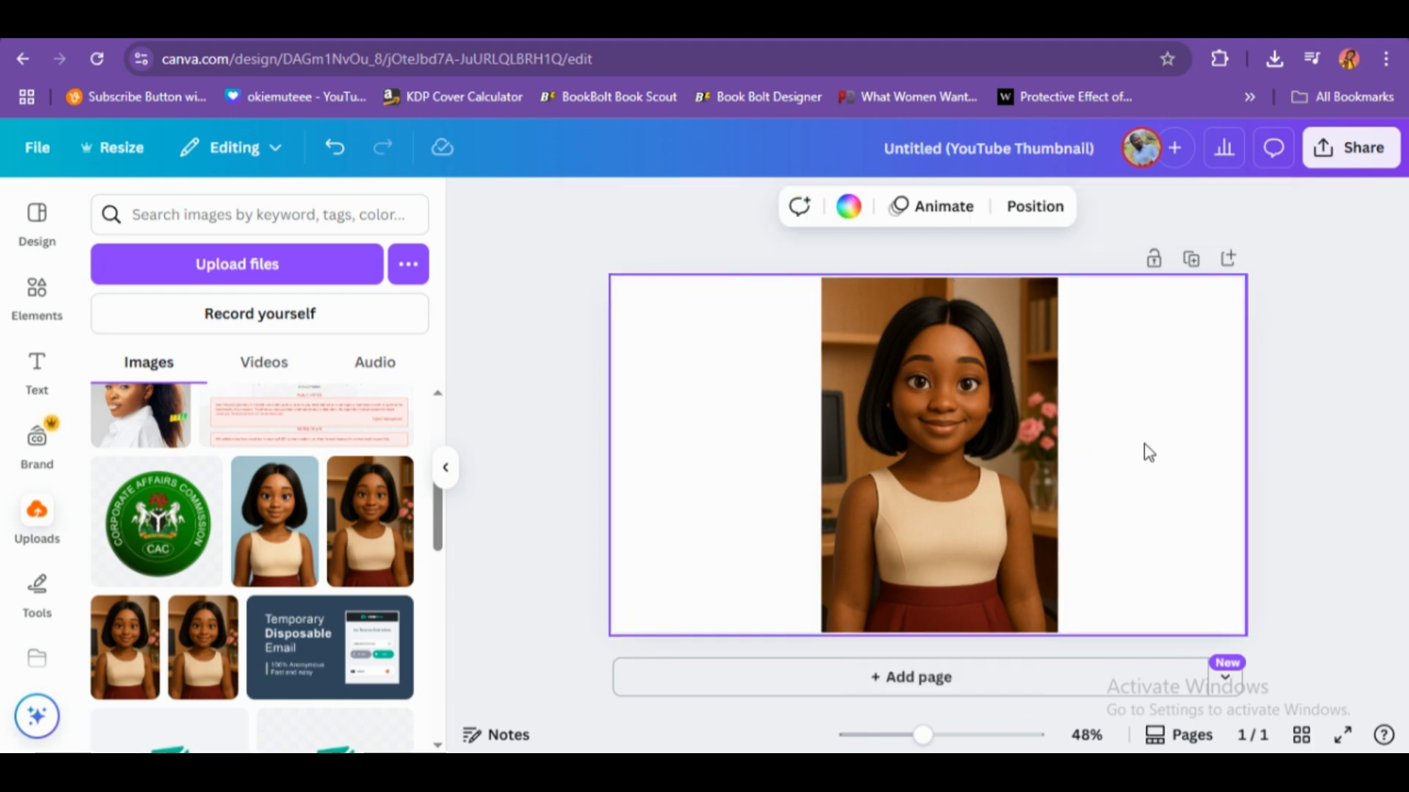
# - Generate an expanded background for the portrait with Magic Expand, using the Whole Page size
pyautogui.click(988, 475)
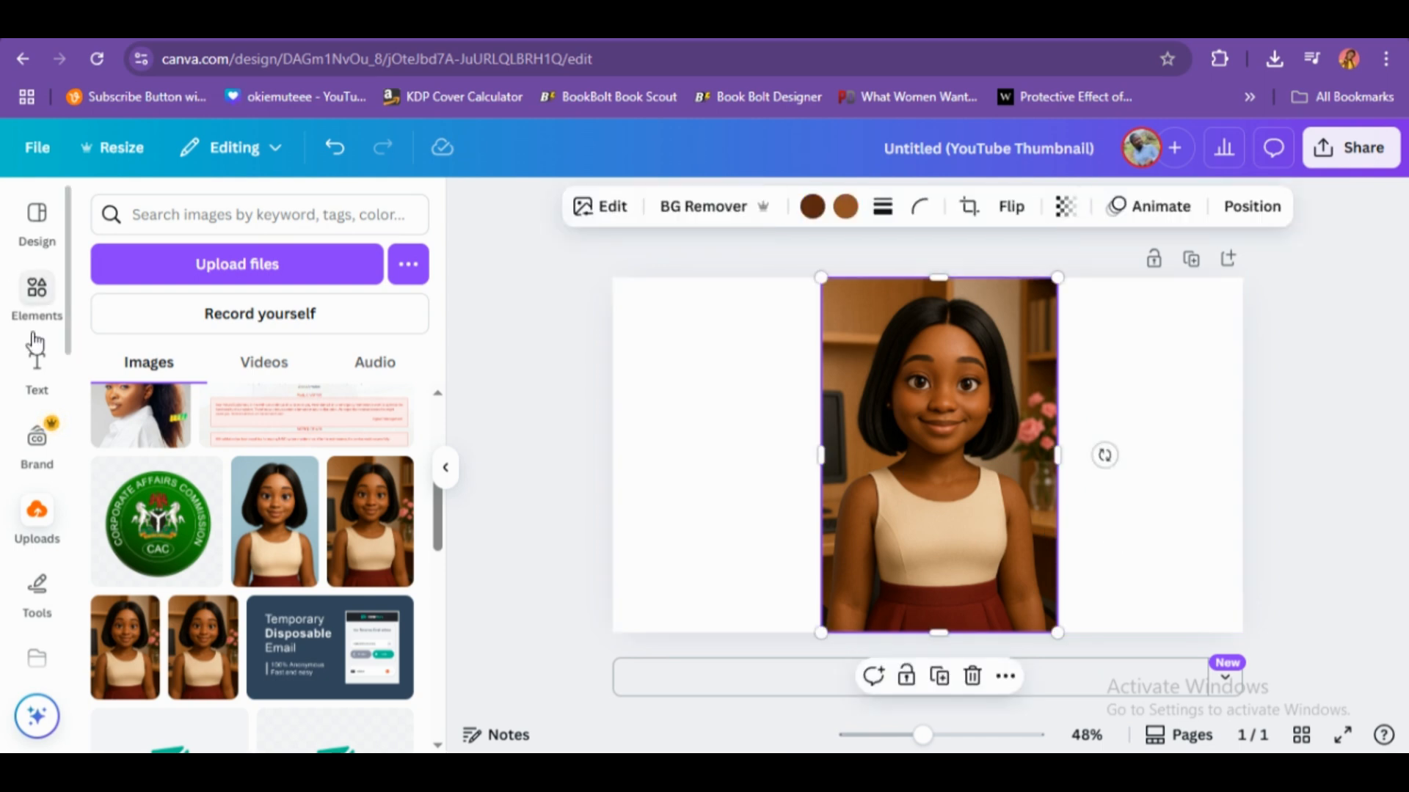
pyautogui.click(33, 615)
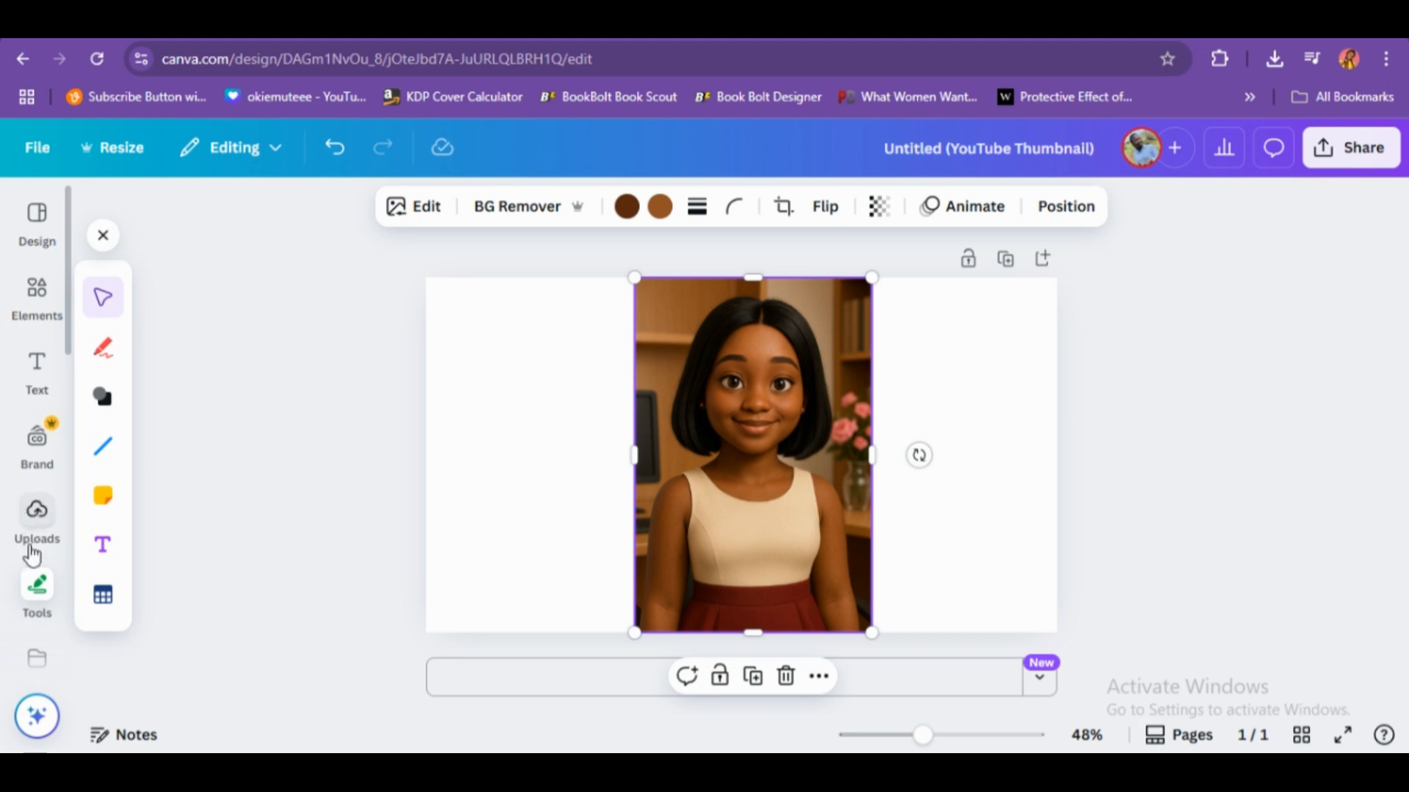
pyautogui.scroll(-5, 29, 554)
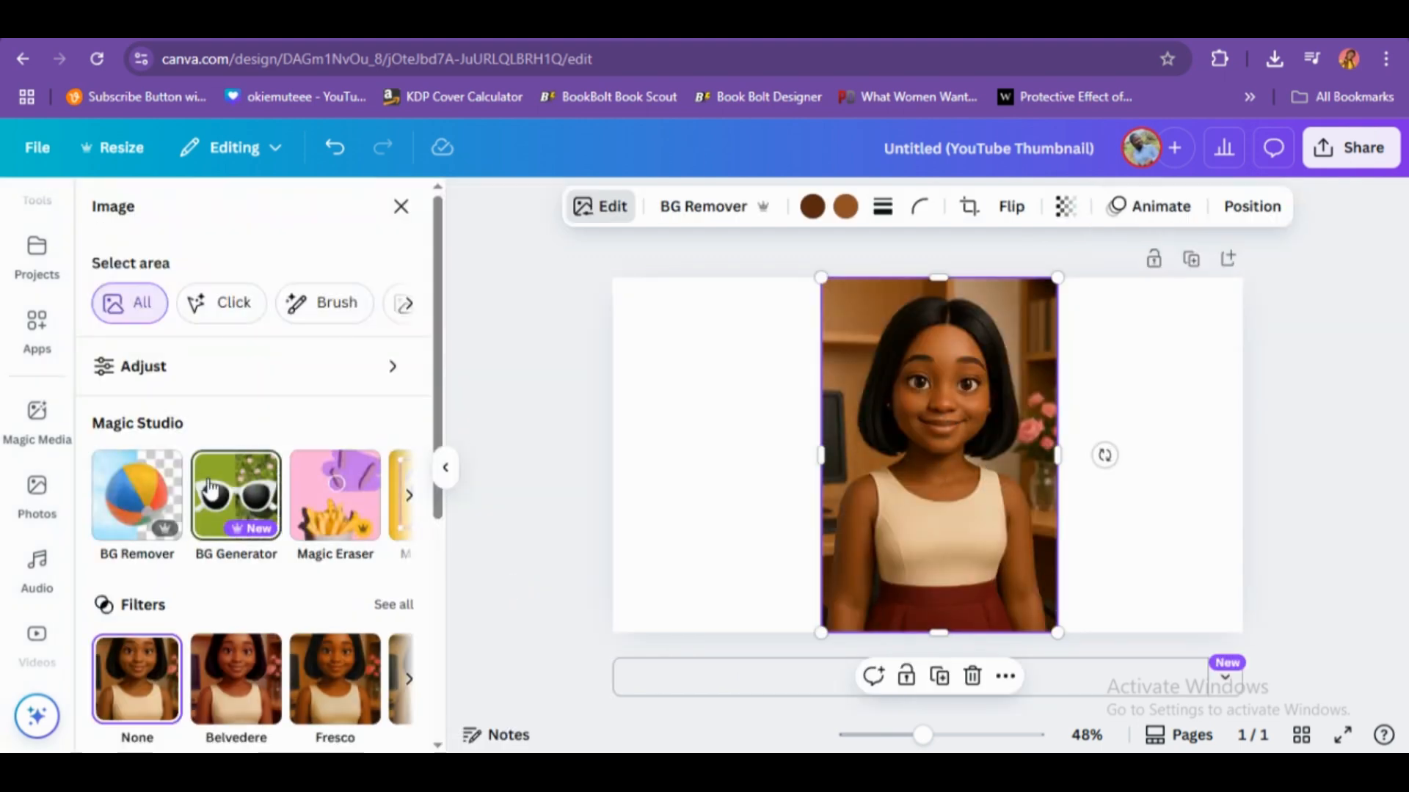
pyautogui.scroll(-2, 211, 488)
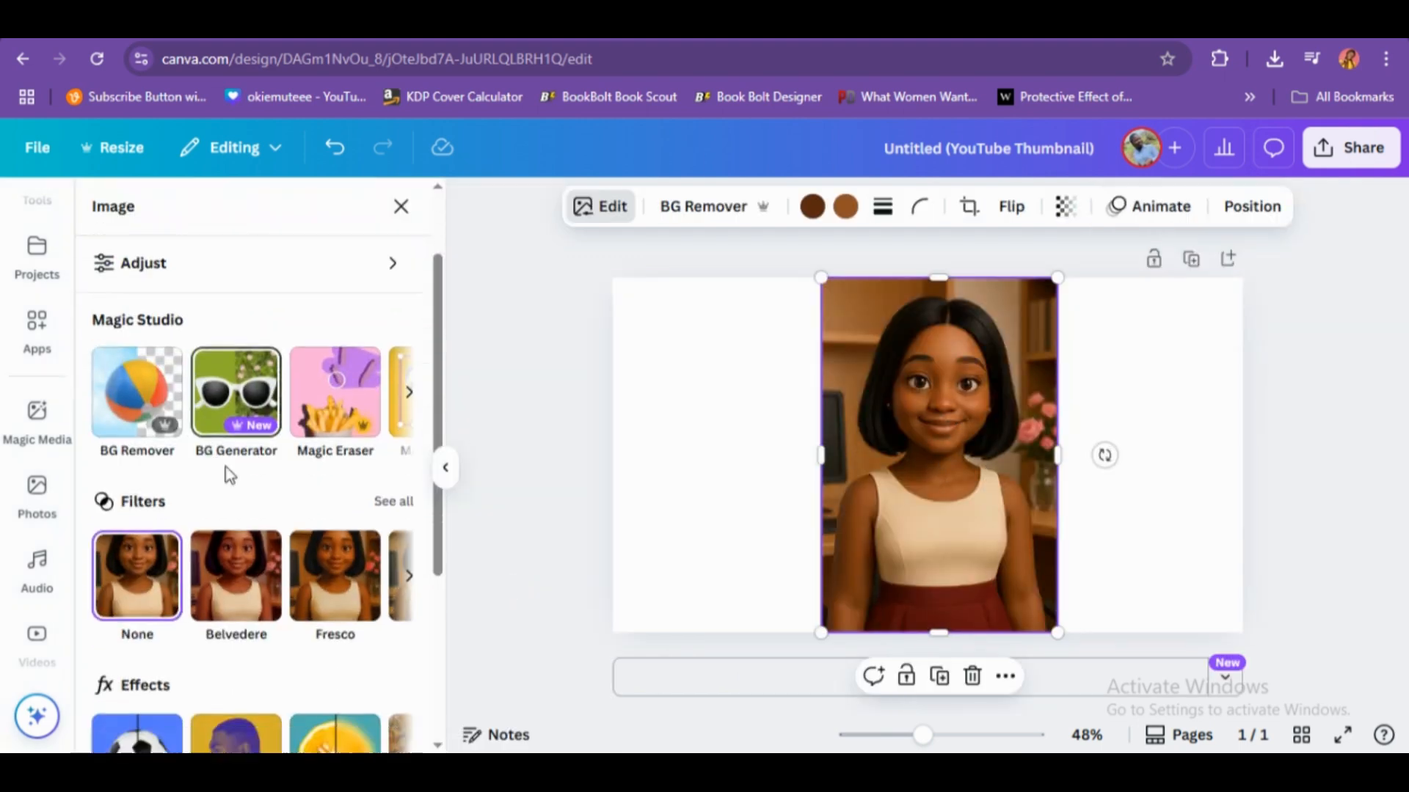
pyautogui.click(408, 396)
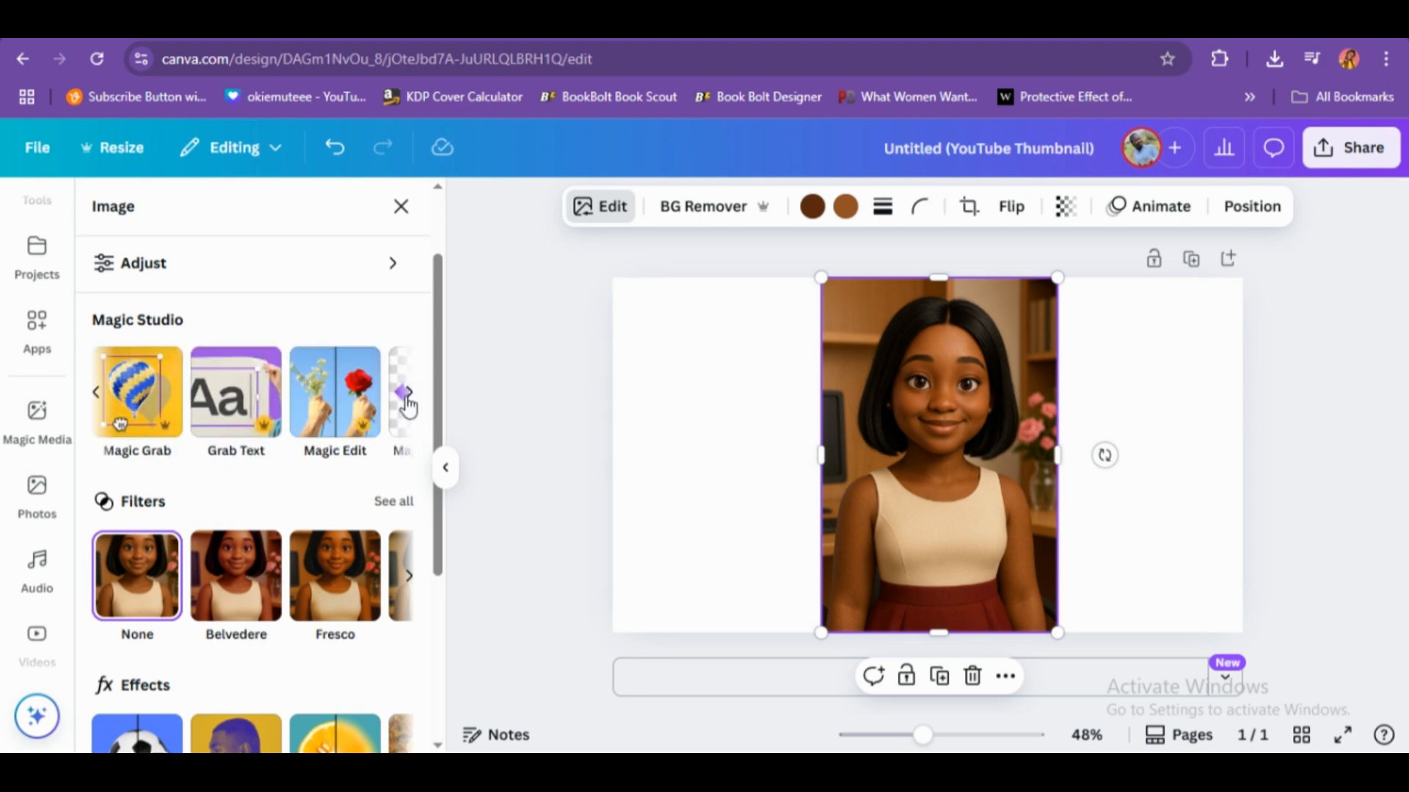
pyautogui.click(408, 395)
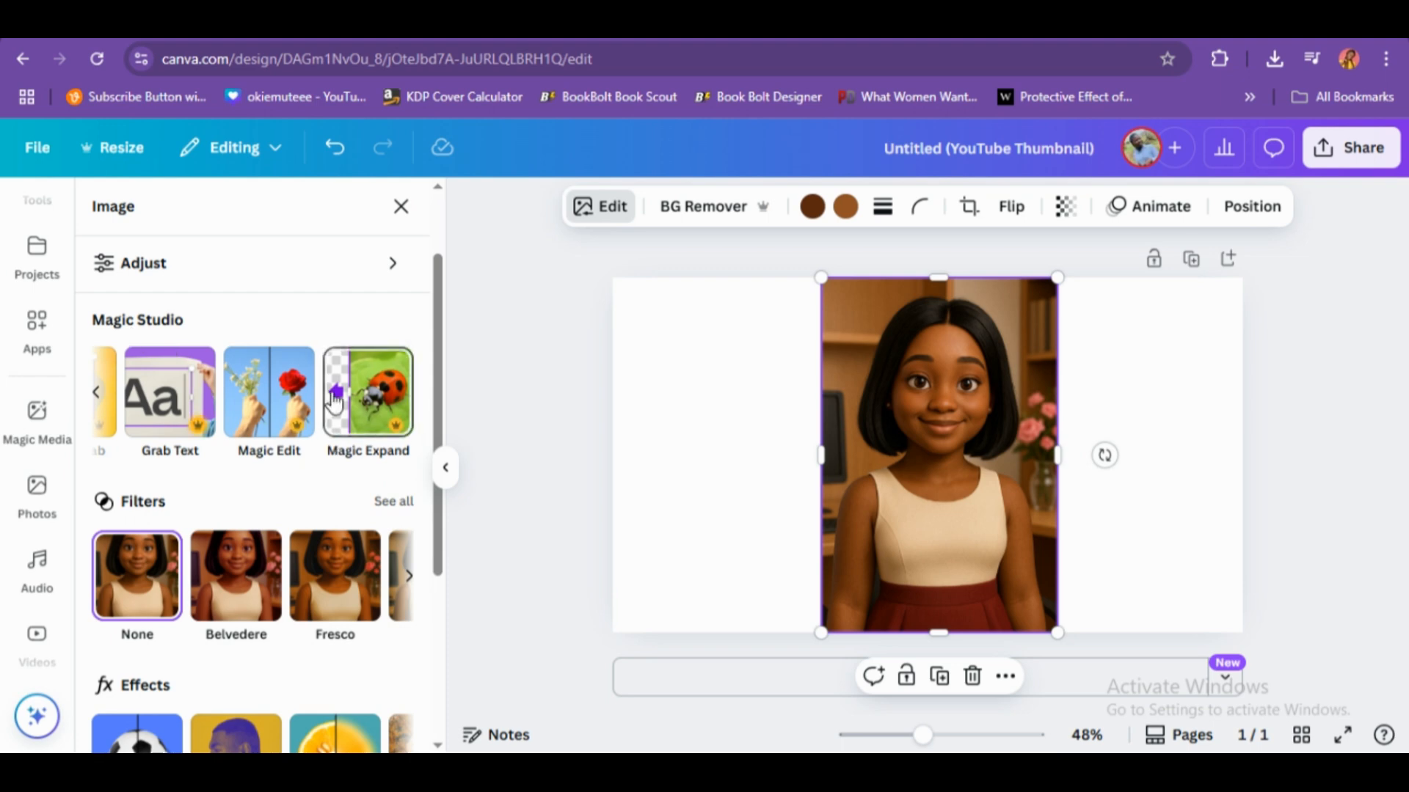
pyautogui.click(355, 403)
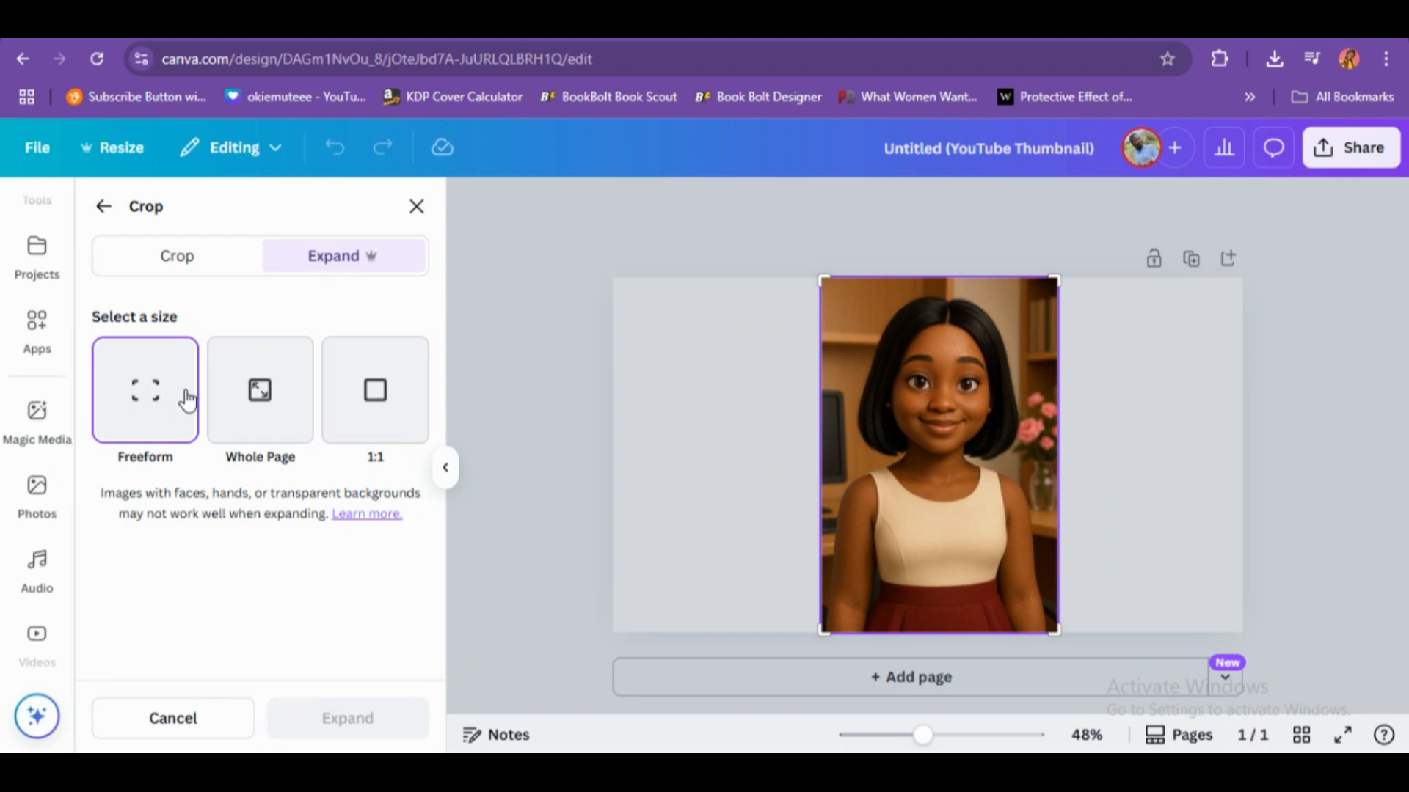
pyautogui.click(228, 424)
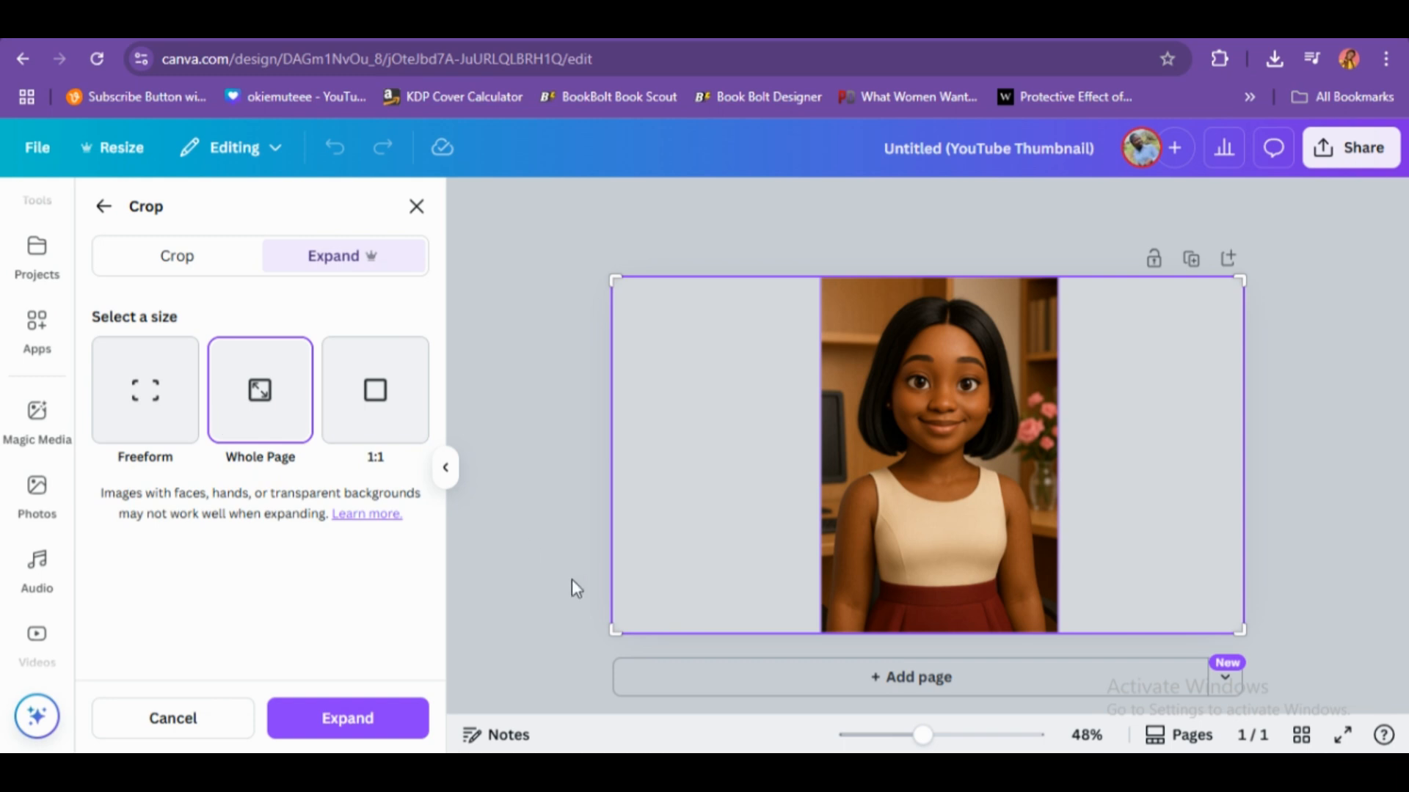
pyautogui.click(339, 726)
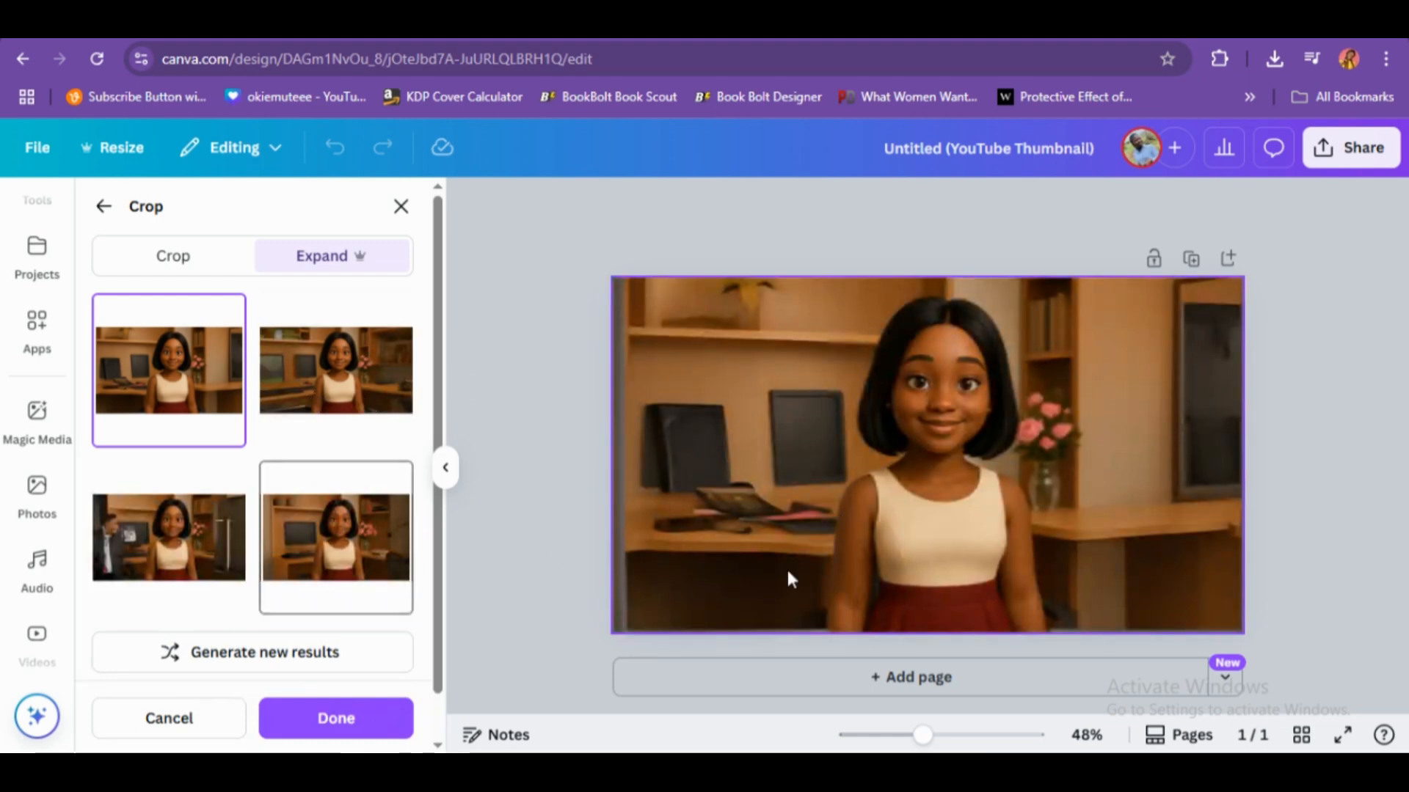
# - Compare the generated Magic Expand results and select the fourth one, with a single monitor and a dark chair beside the desk
pyautogui.scroll(-1, 302, 440)
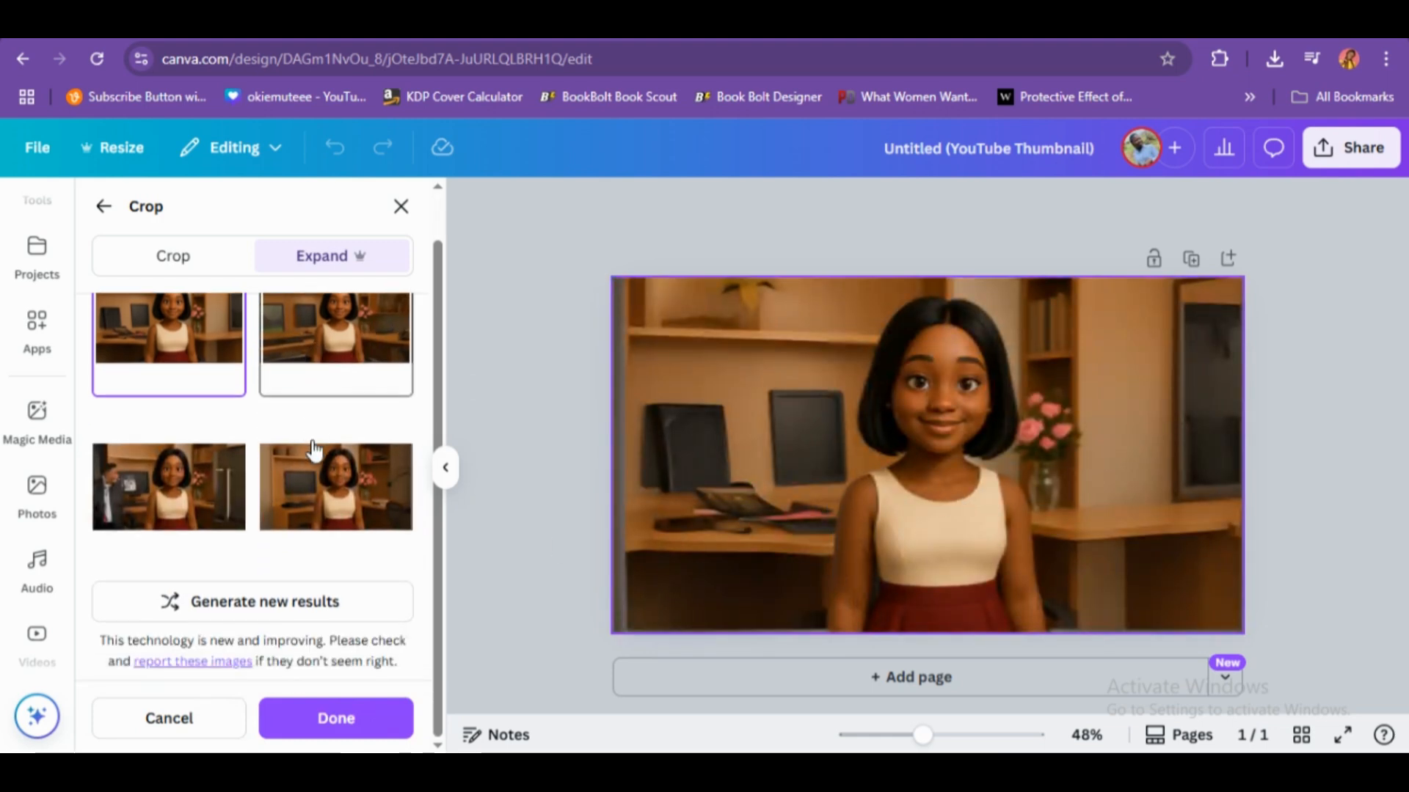
pyautogui.scroll(1, 321, 430)
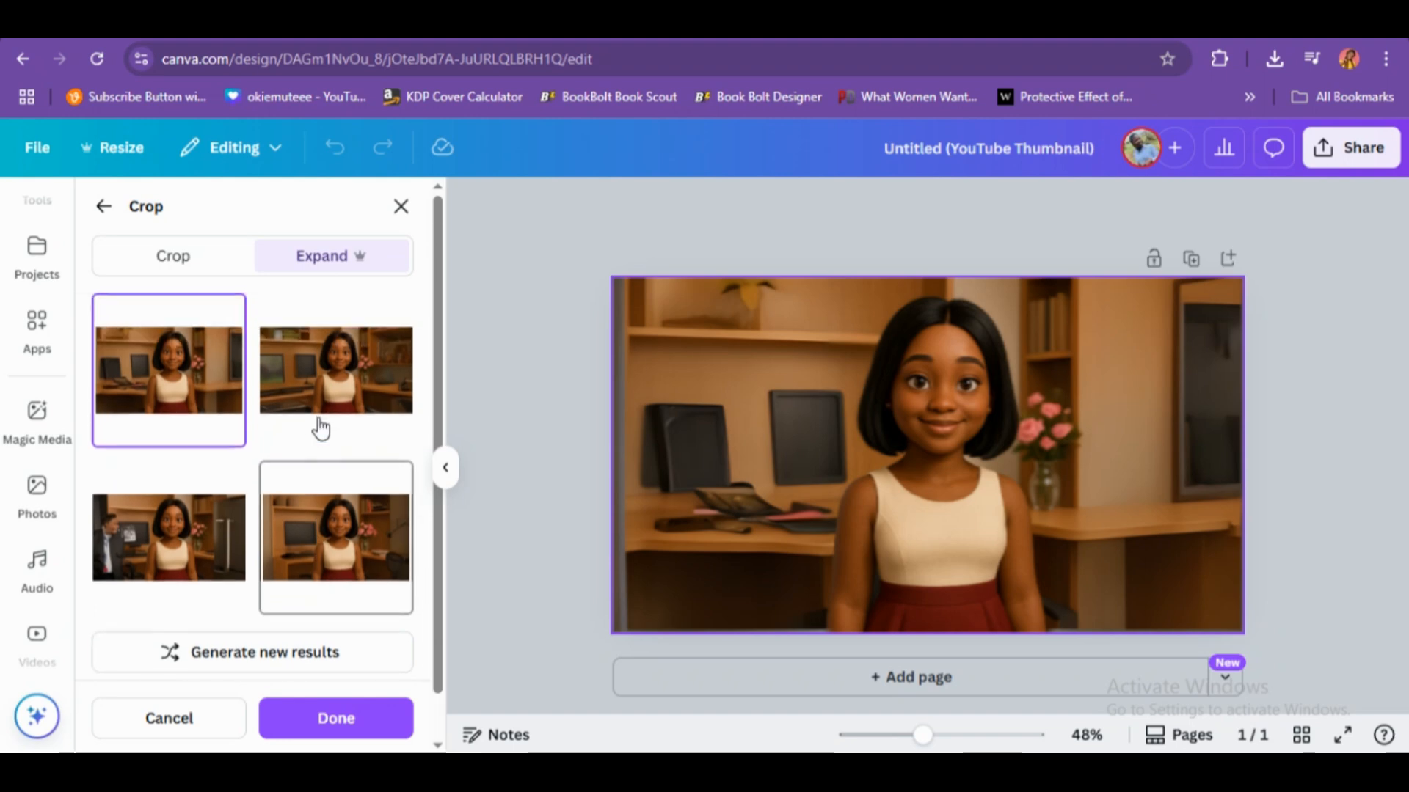
pyautogui.click(323, 426)
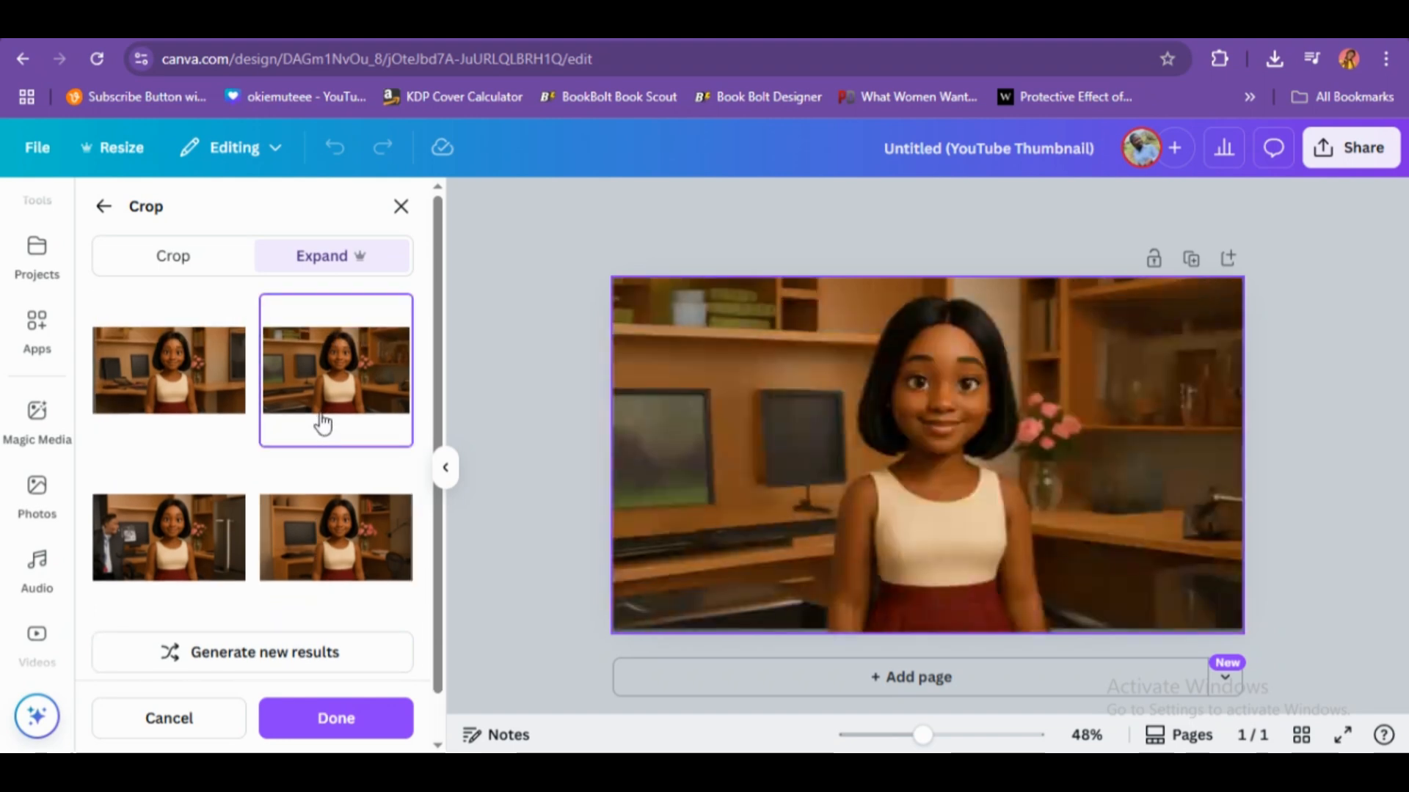
pyautogui.click(323, 534)
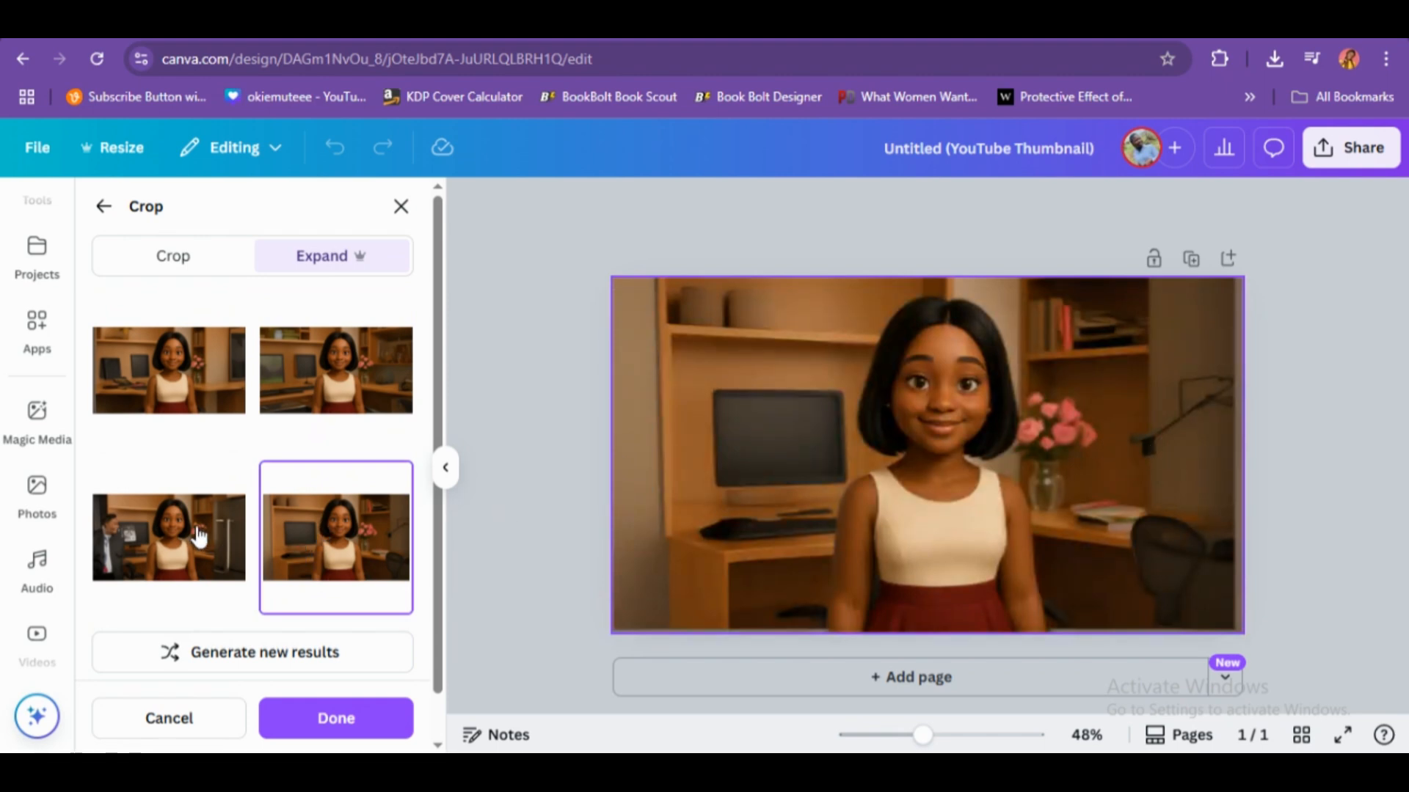
pyautogui.click(192, 566)
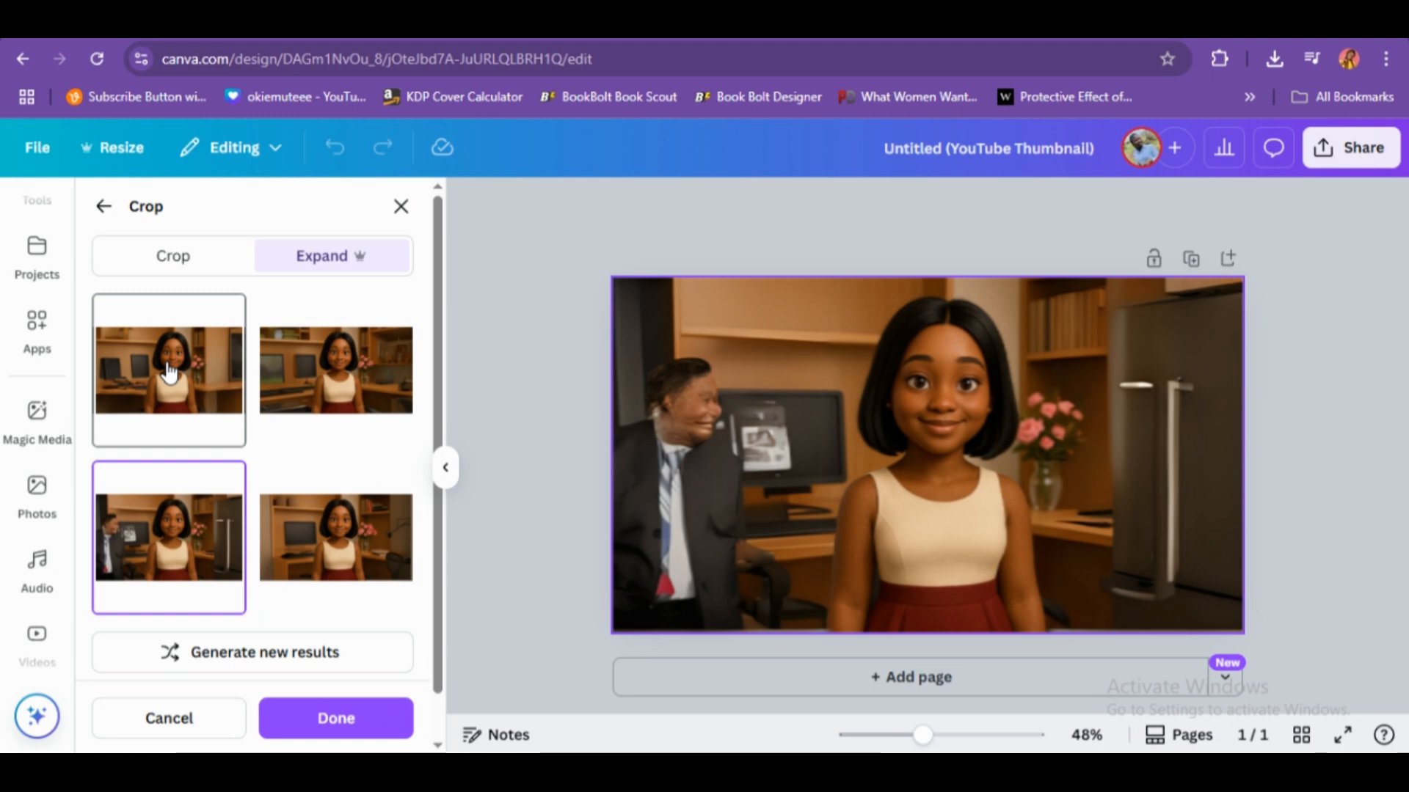
pyautogui.click(180, 387)
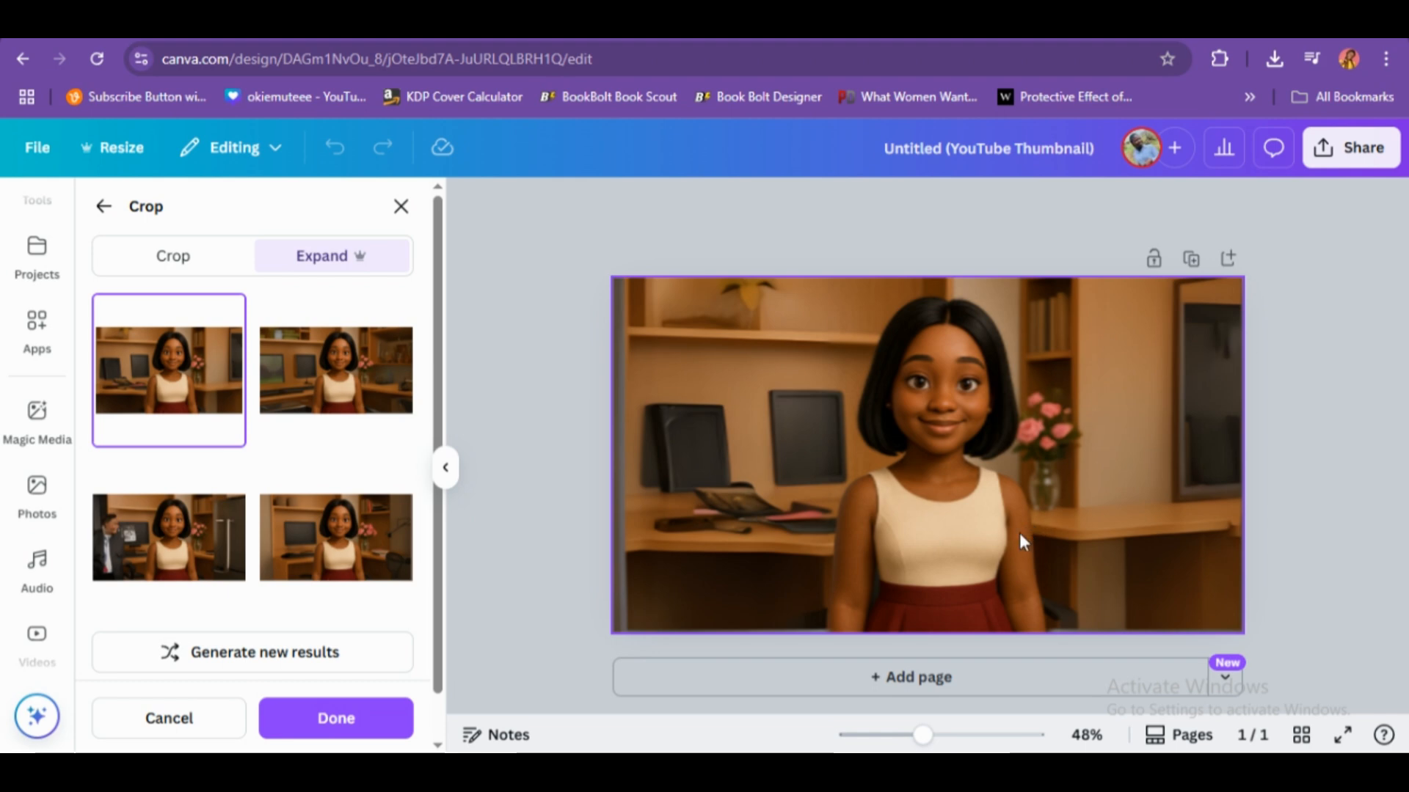
pyautogui.click(334, 369)
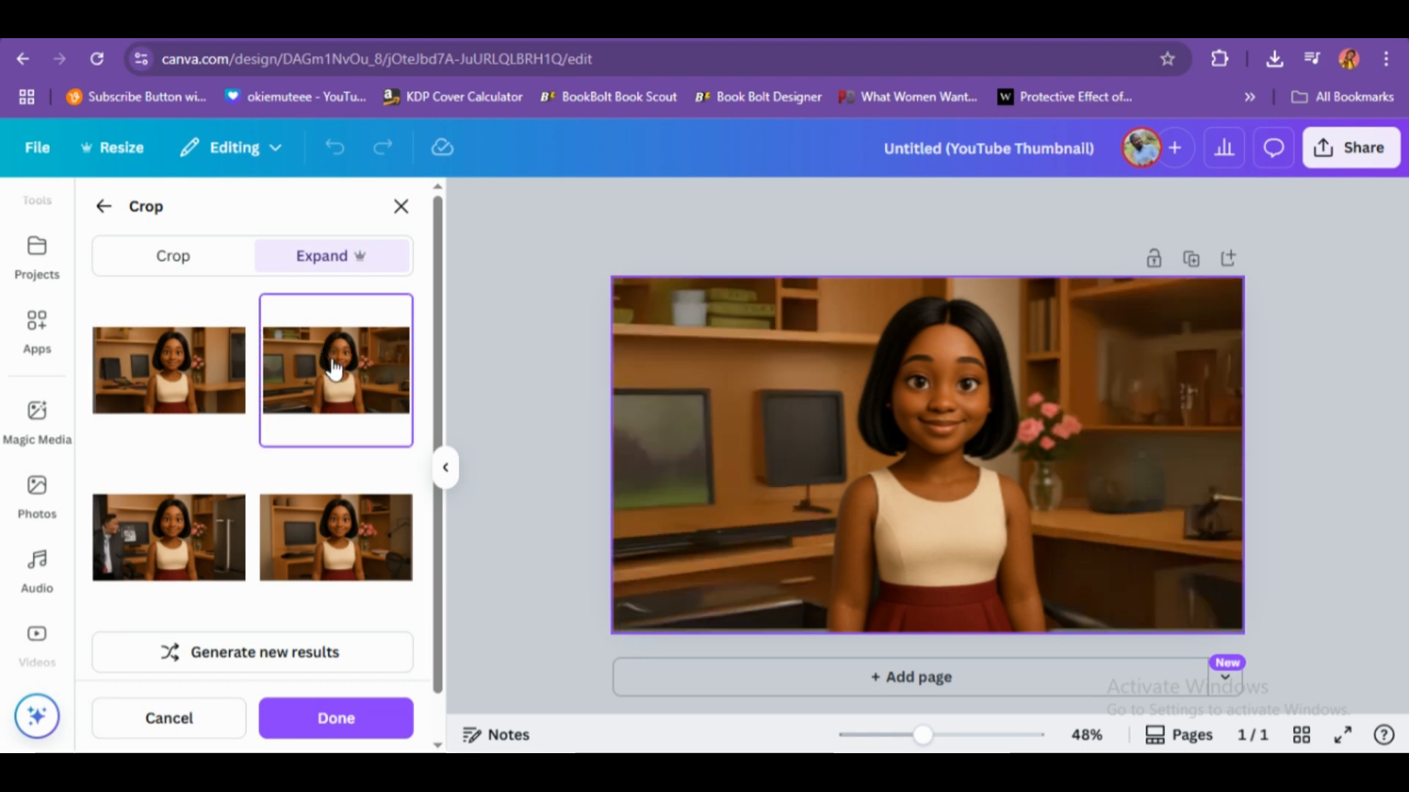
pyautogui.click(359, 518)
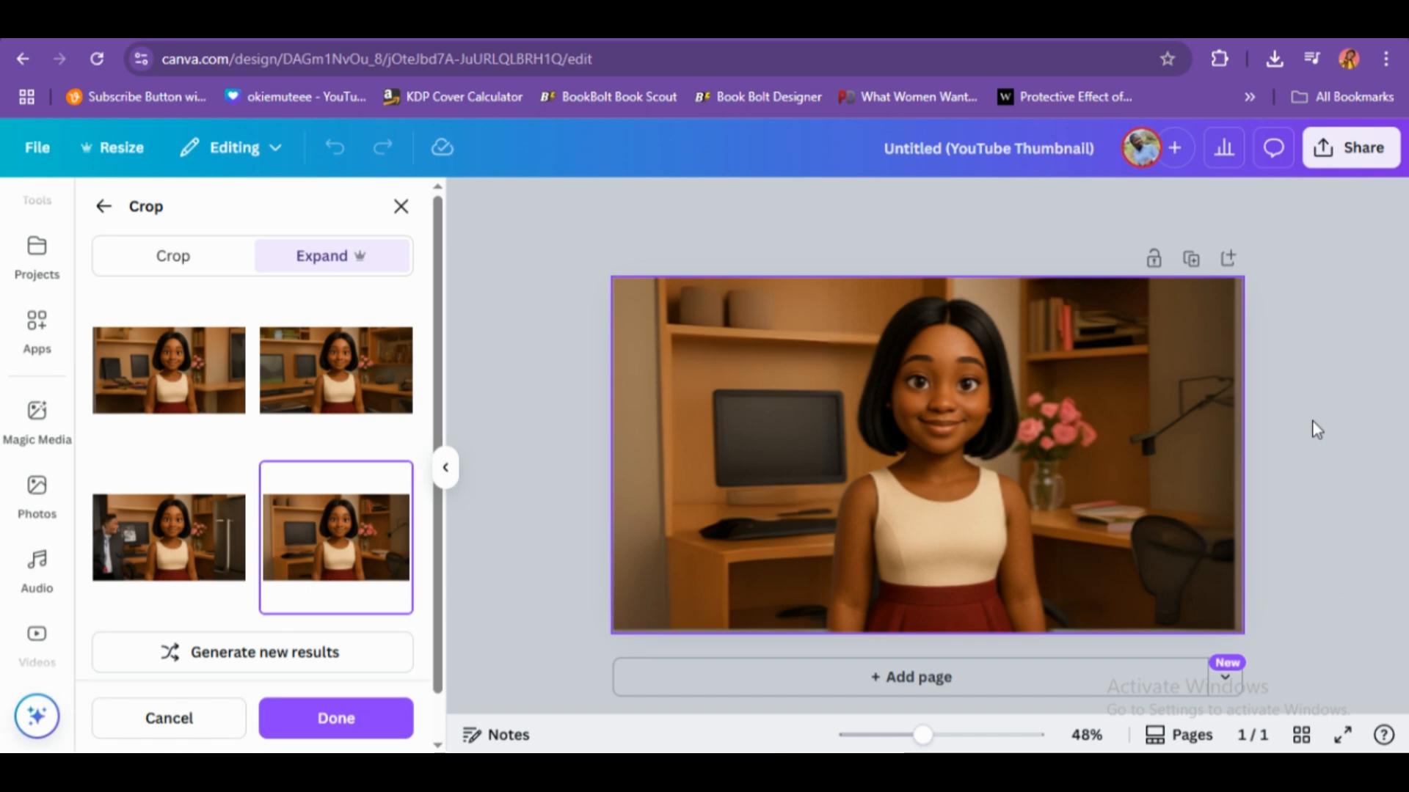
# - Add a second page and place the uploaded portrait of the character with glasses and a purple DEV-UP shirt on it
pyautogui.scroll(5, 54, 472)
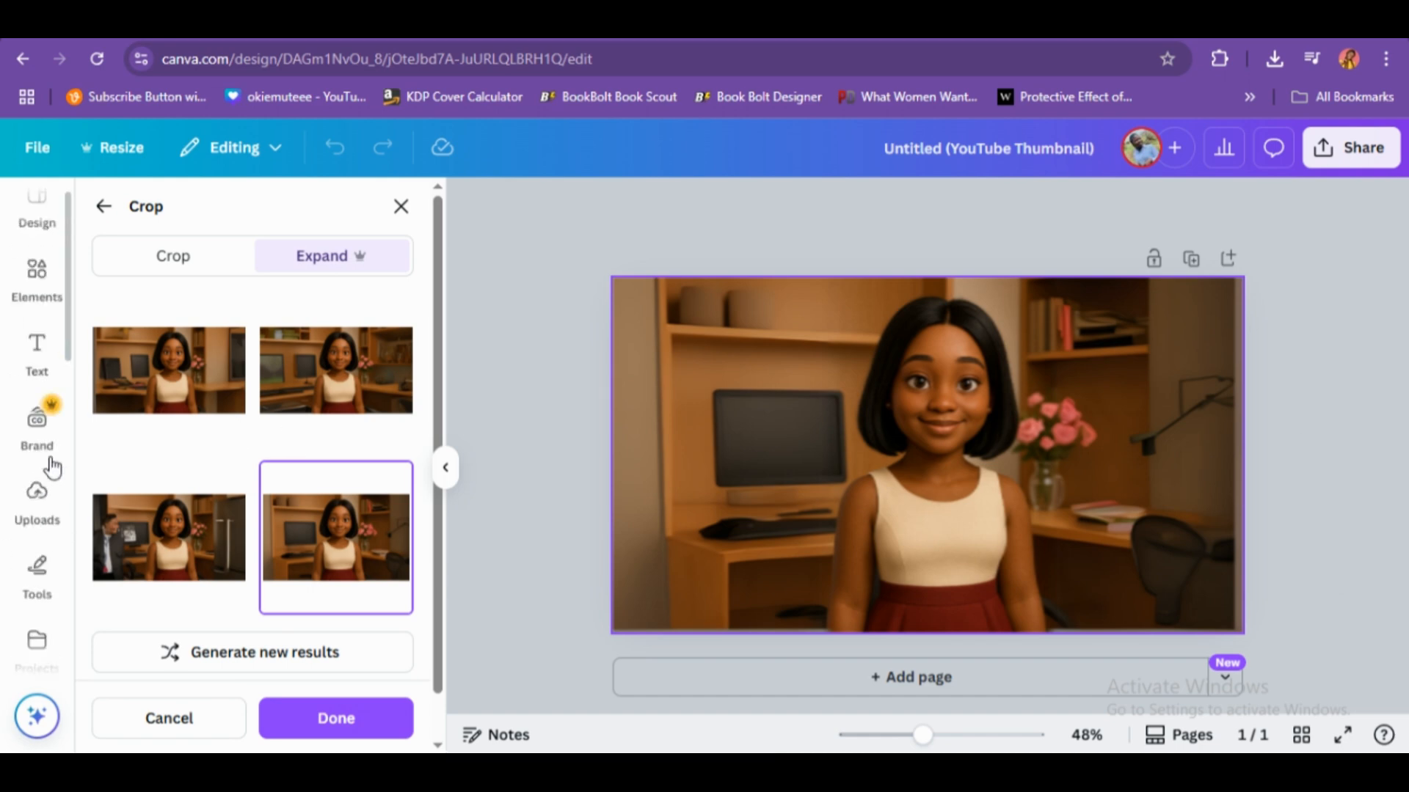
pyautogui.click(33, 544)
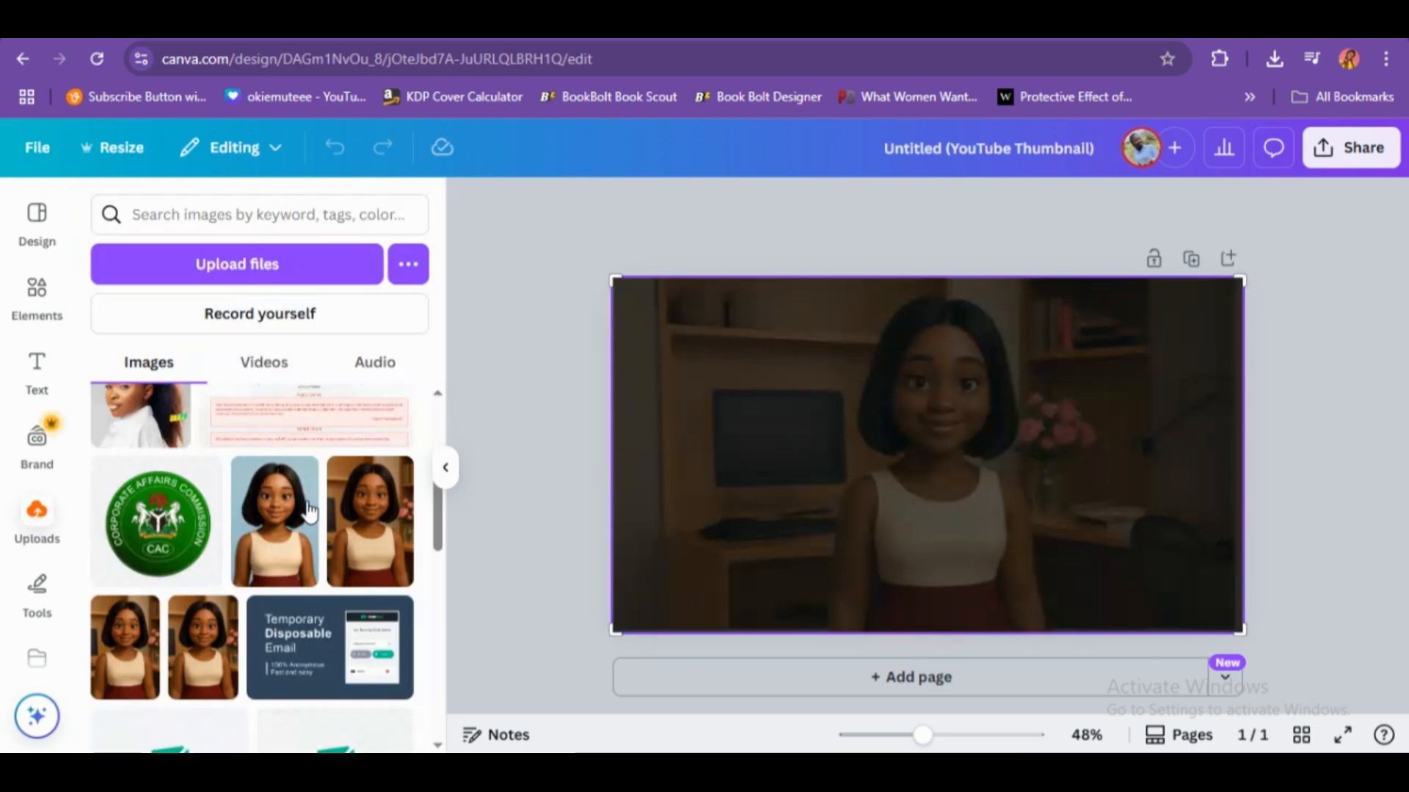
pyautogui.scroll(-3, 310, 513)
pyautogui.scroll(-10, 310, 513)
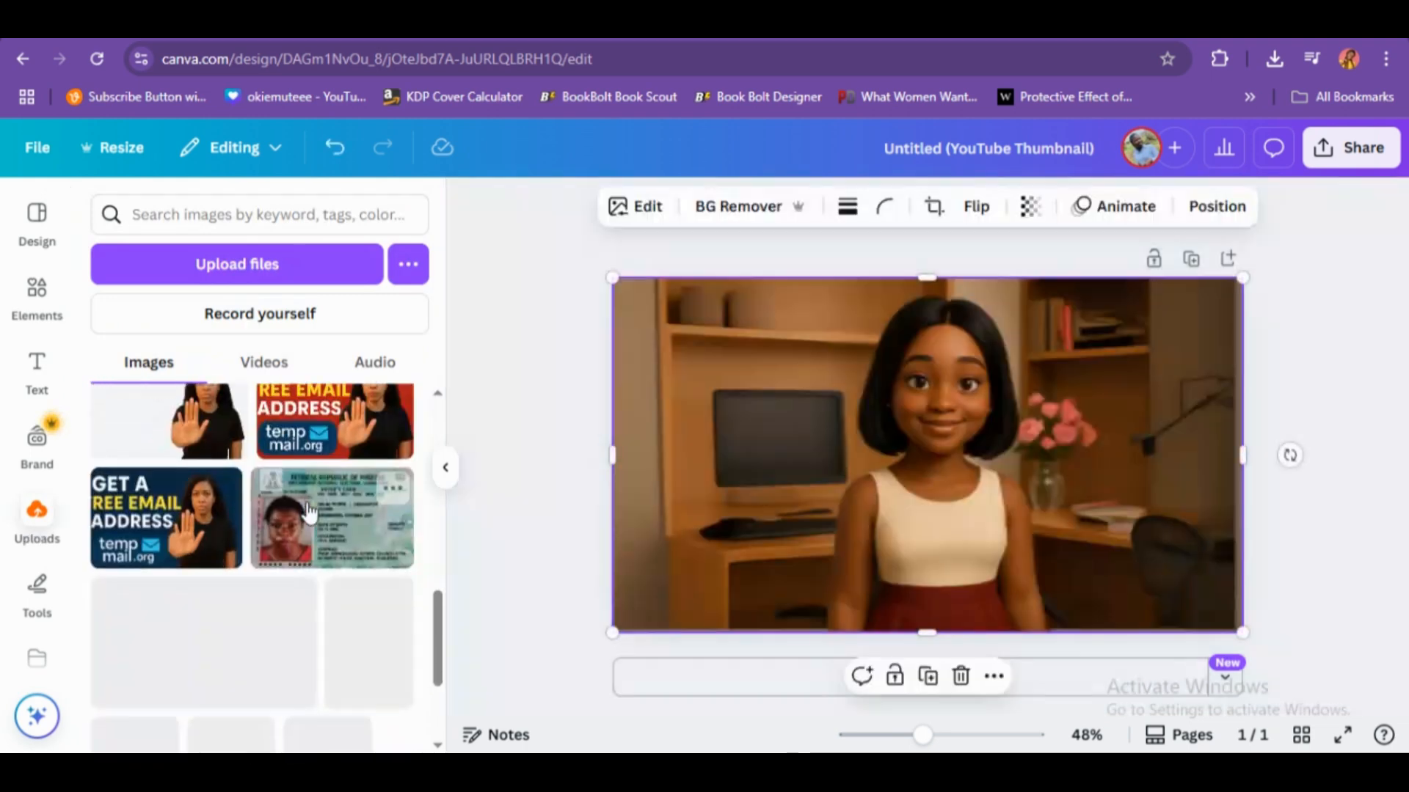
pyautogui.scroll(-2, 310, 513)
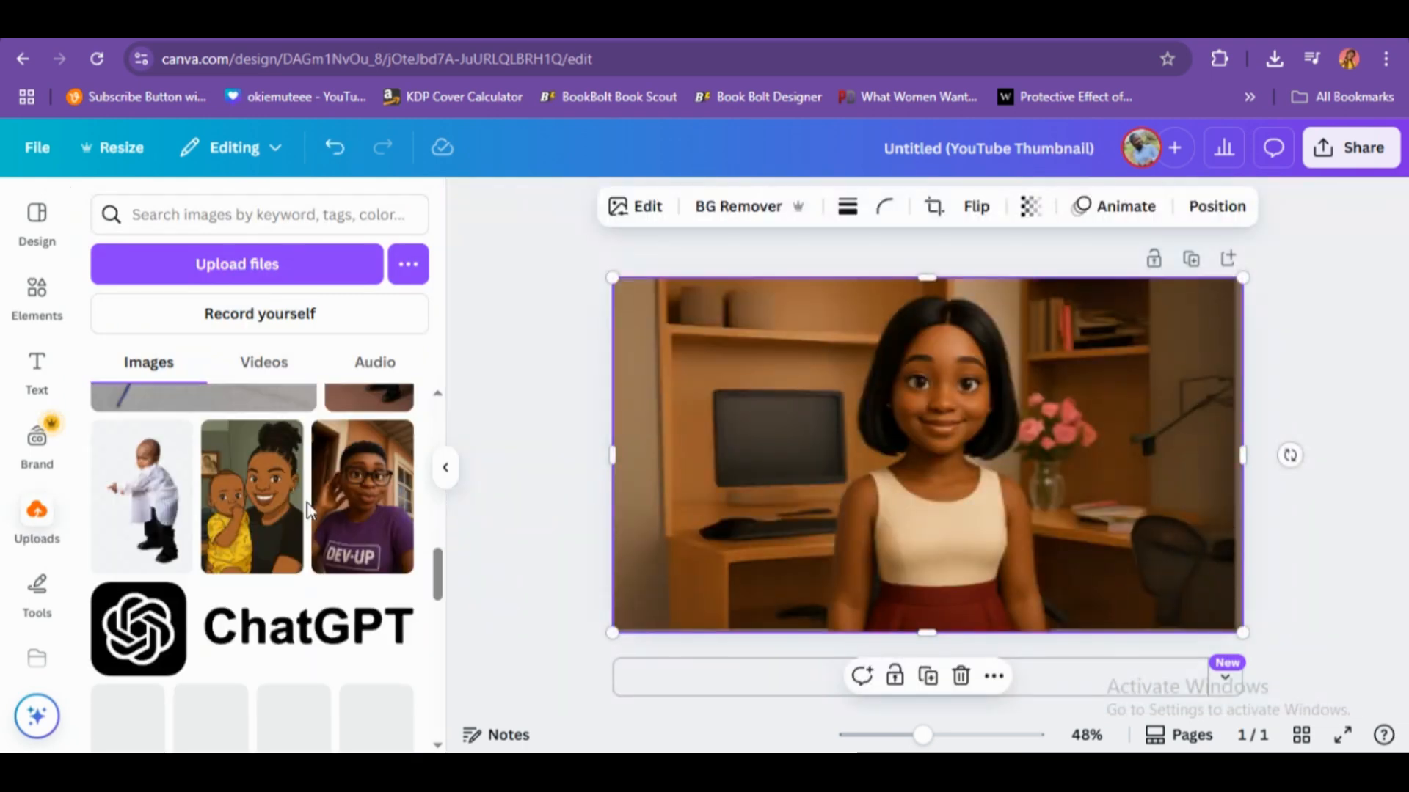
pyautogui.moveTo(378, 527)
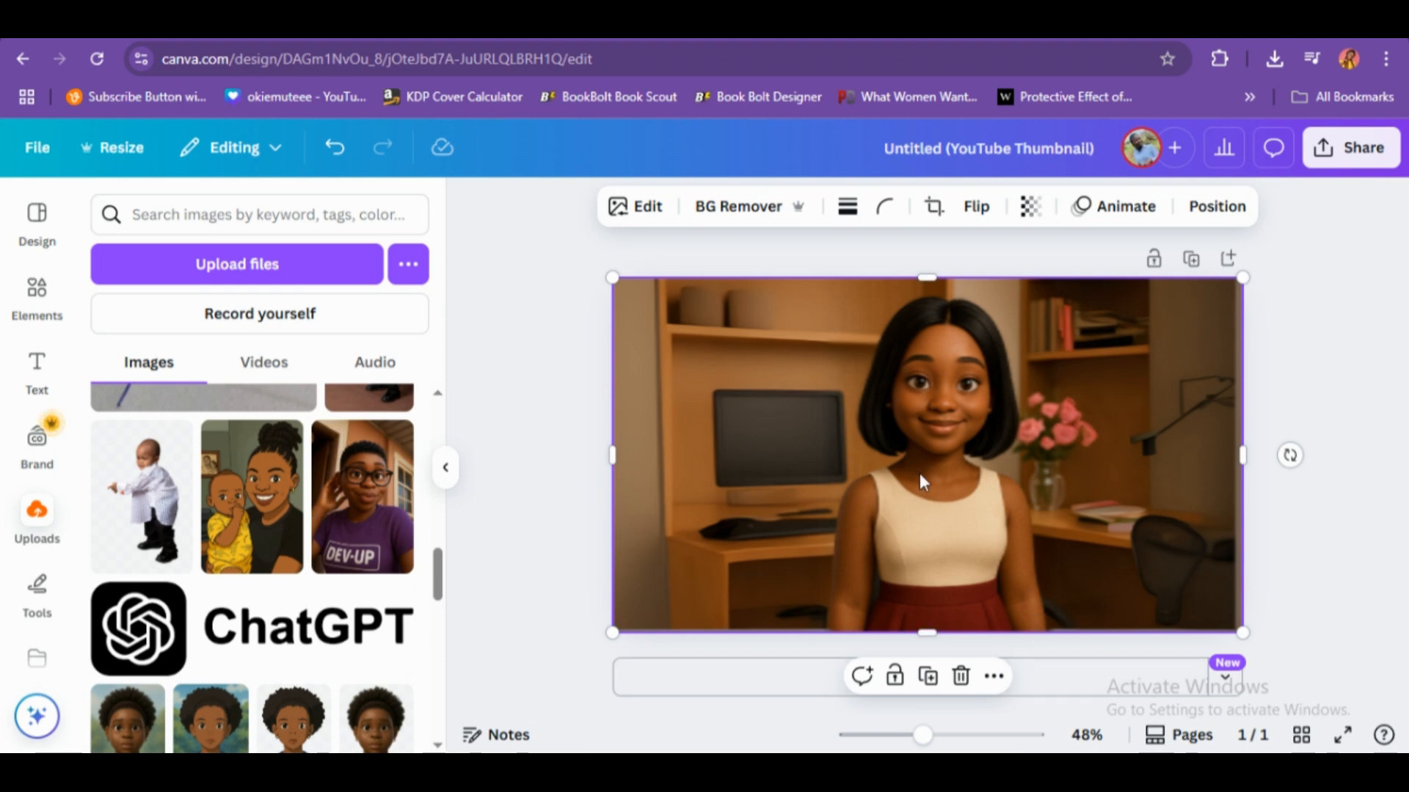
pyautogui.click(824, 684)
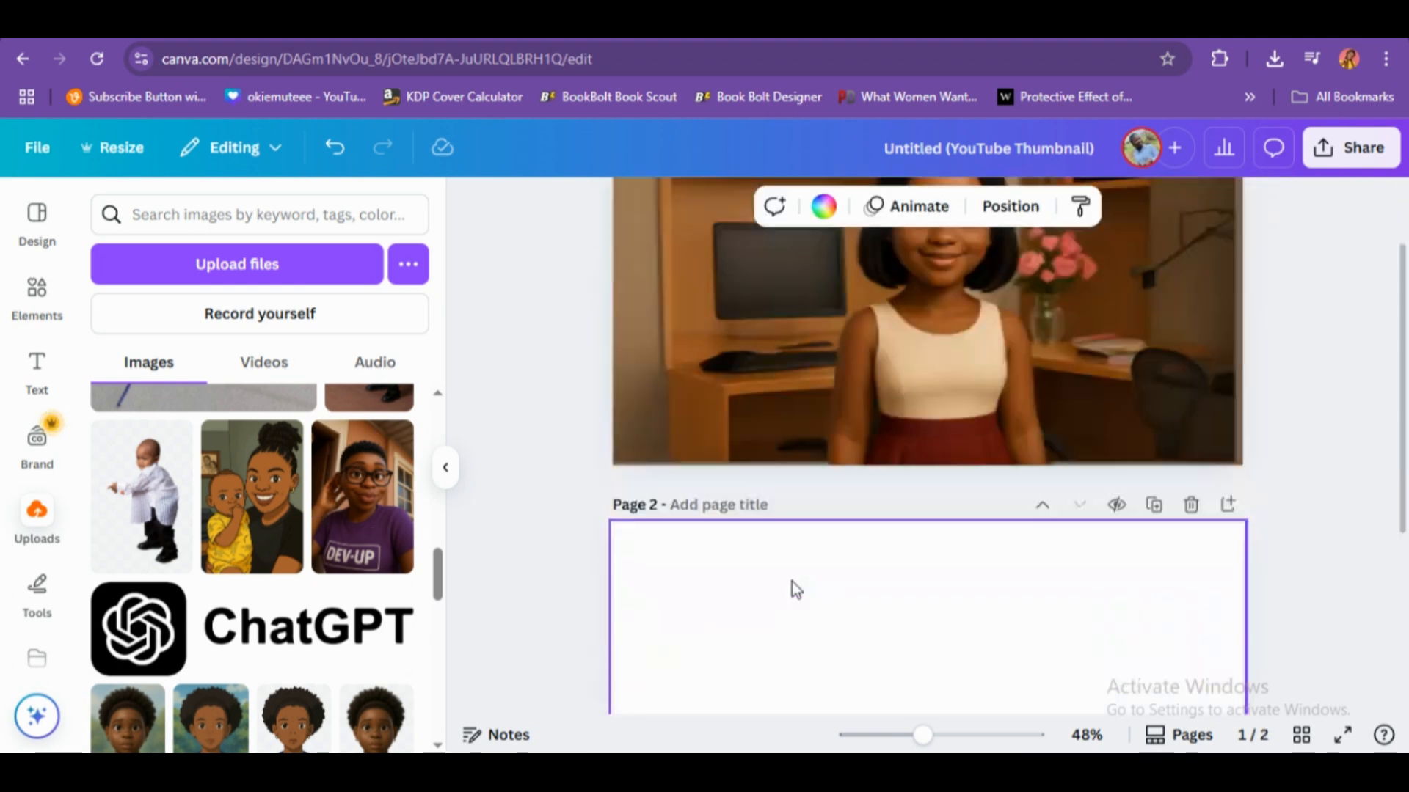
pyautogui.click(376, 516)
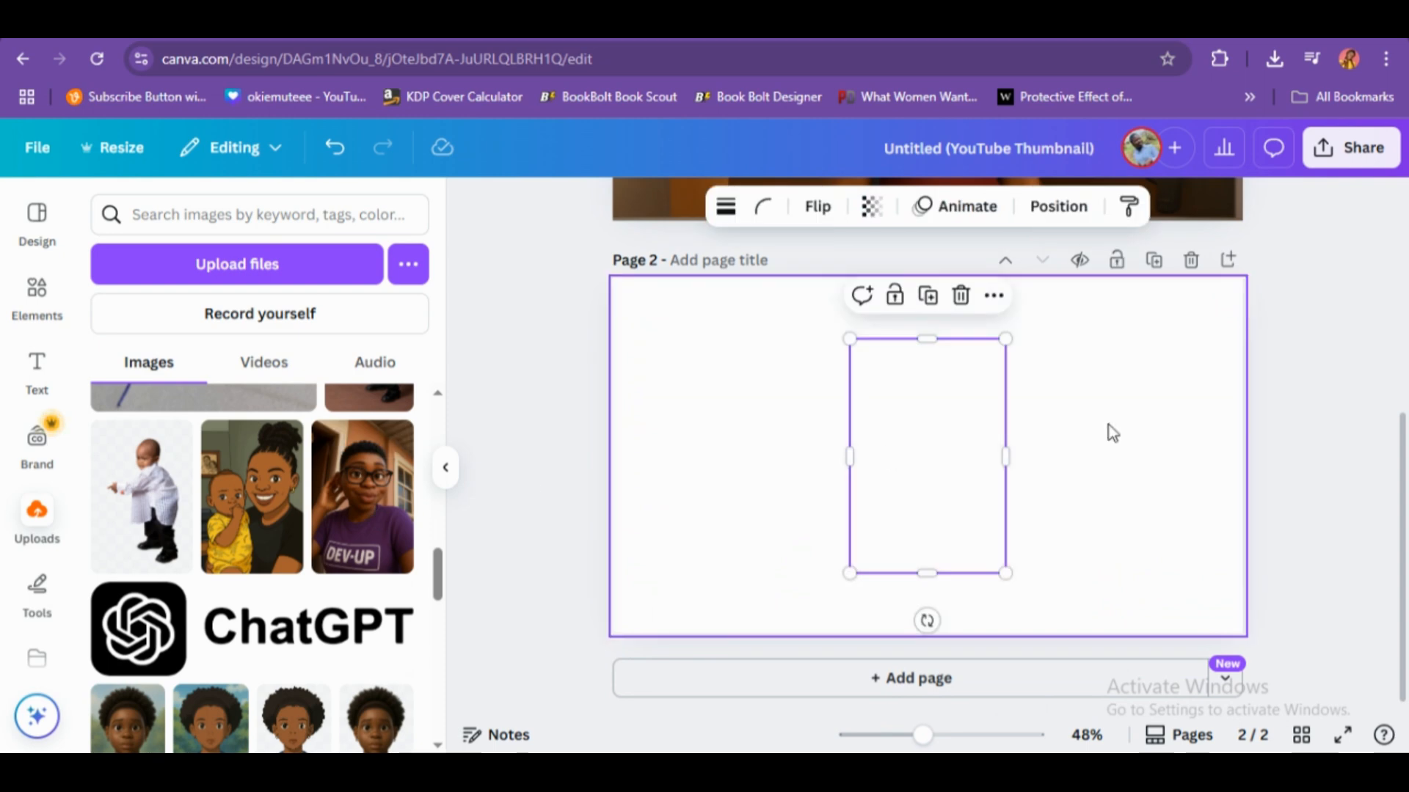
# - Enlarge the DEV-UP portrait to the full height of page 2, keeping it near the middle
pyautogui.moveTo(1003, 572); pyautogui.dragTo(1046, 634)
pyautogui.moveTo(849, 339); pyautogui.dragTo(798, 283)
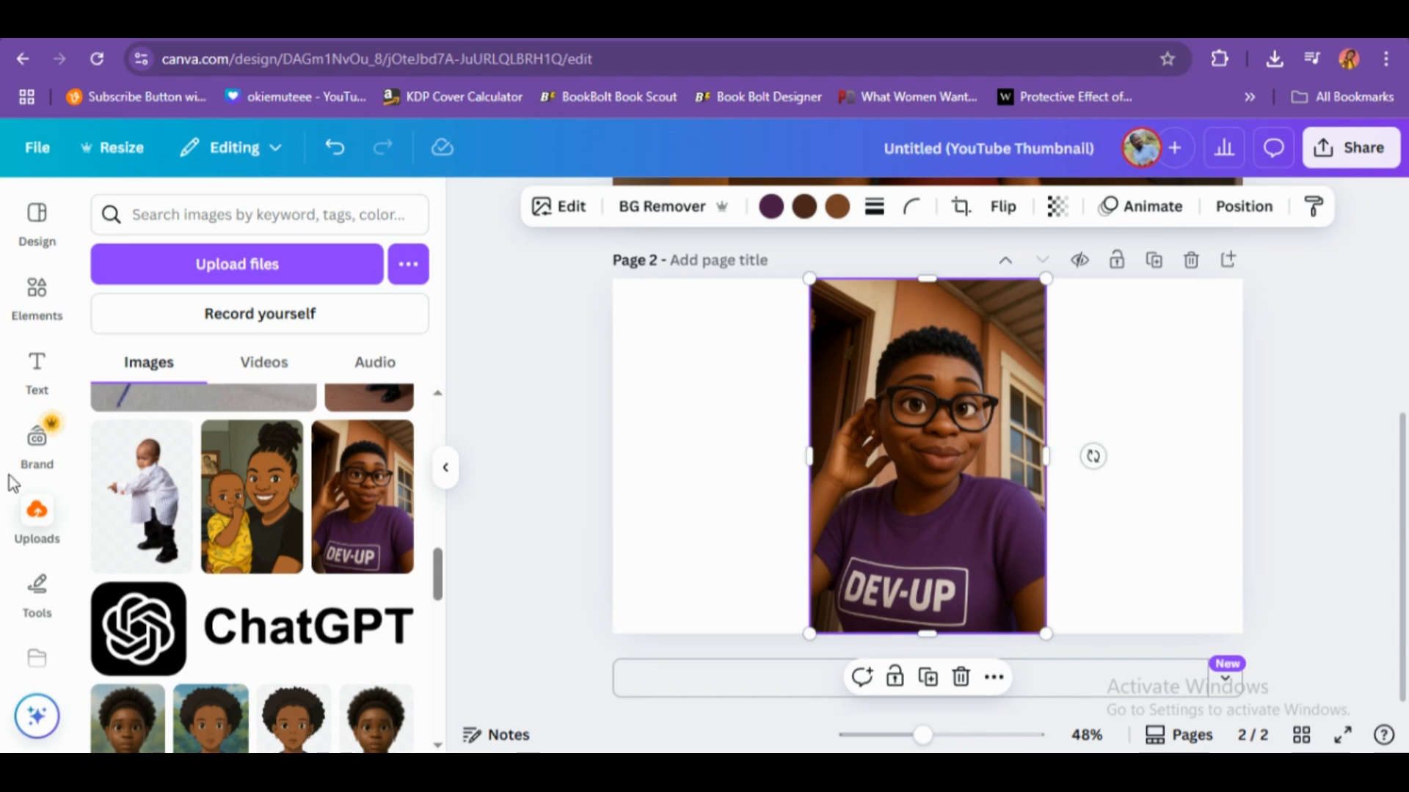
pyautogui.scroll(-5, 33, 579)
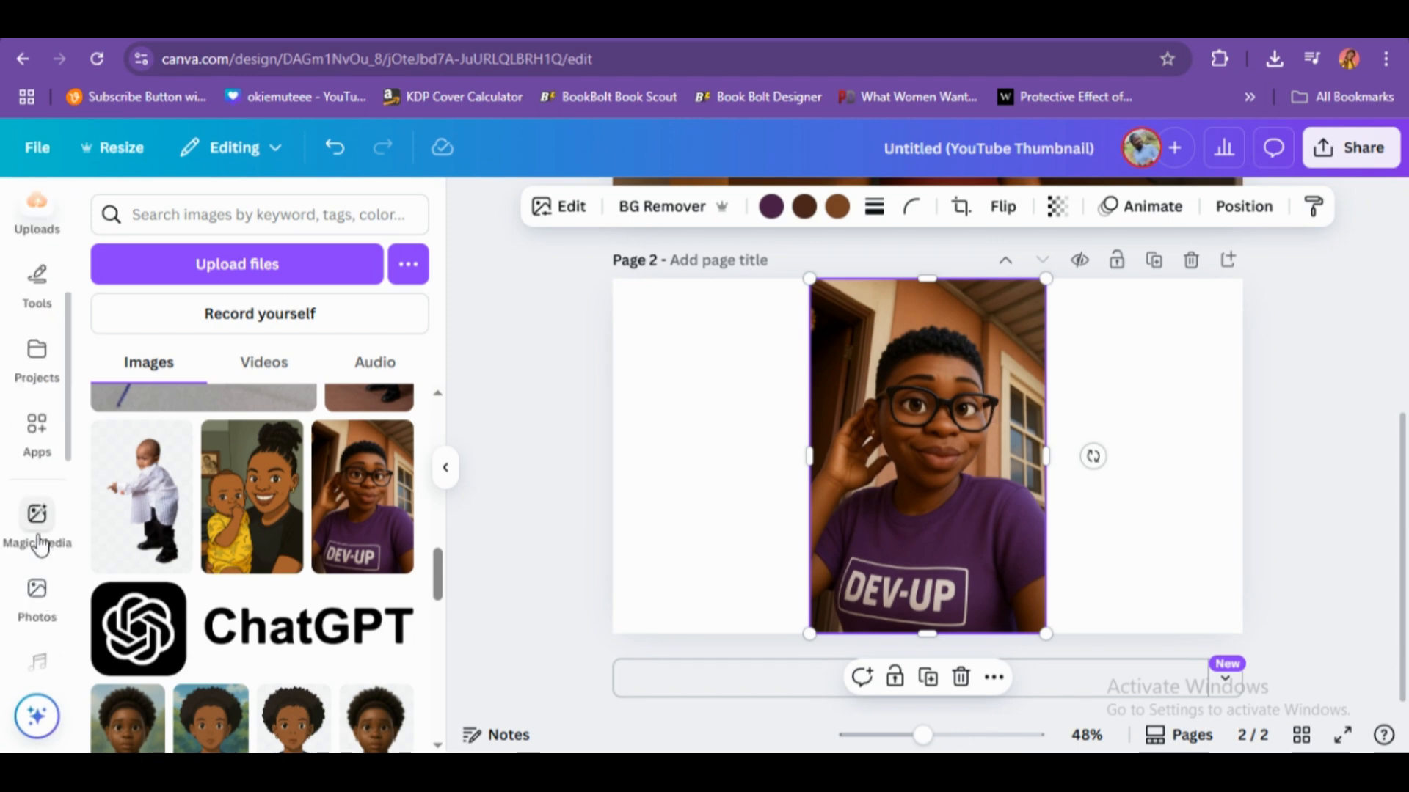
pyautogui.click(39, 545)
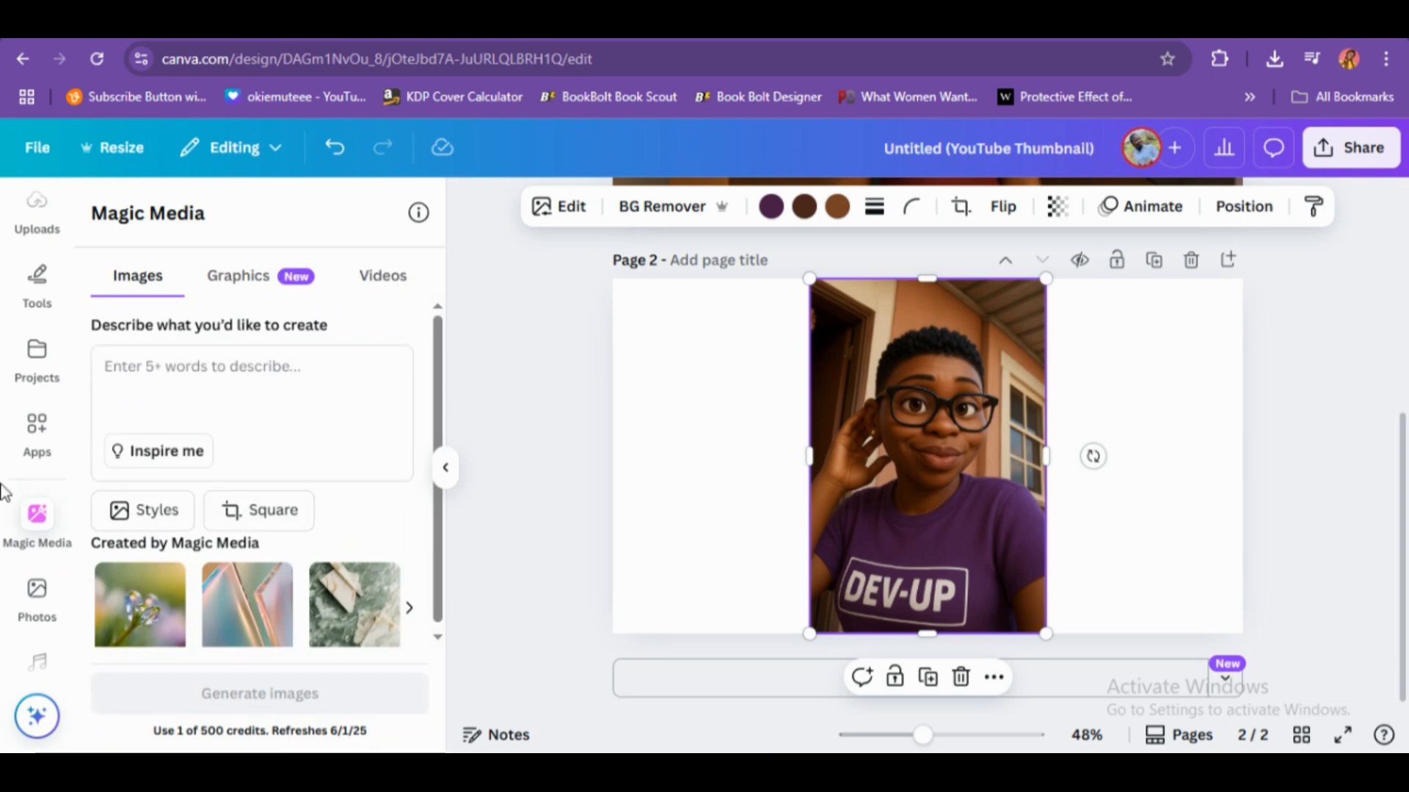
pyautogui.scroll(3, 55, 382)
pyautogui.scroll(-3, 55, 382)
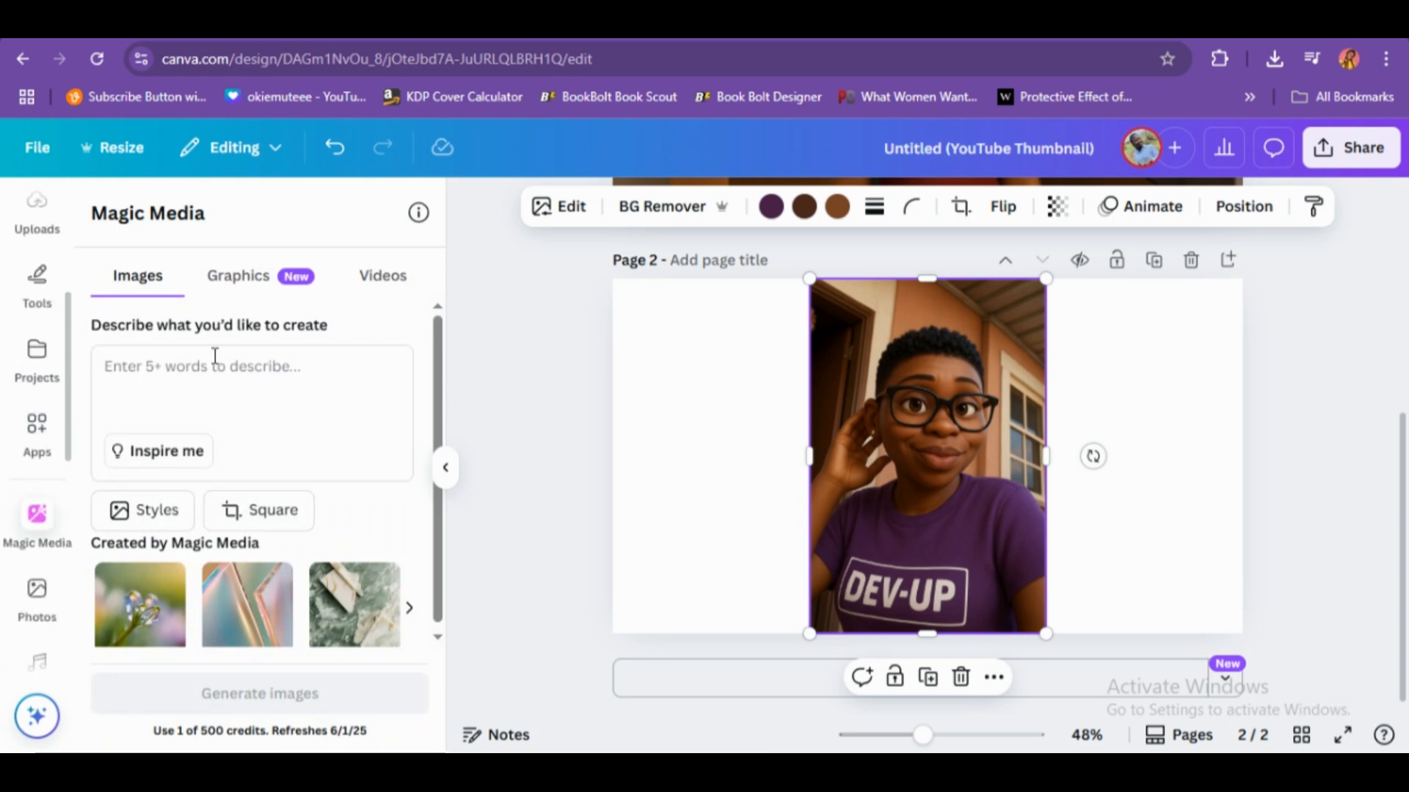
# - Generate an expanded background for the DEV-UP portrait with Magic Expand, using the Whole Page size
pyautogui.click(566, 223)
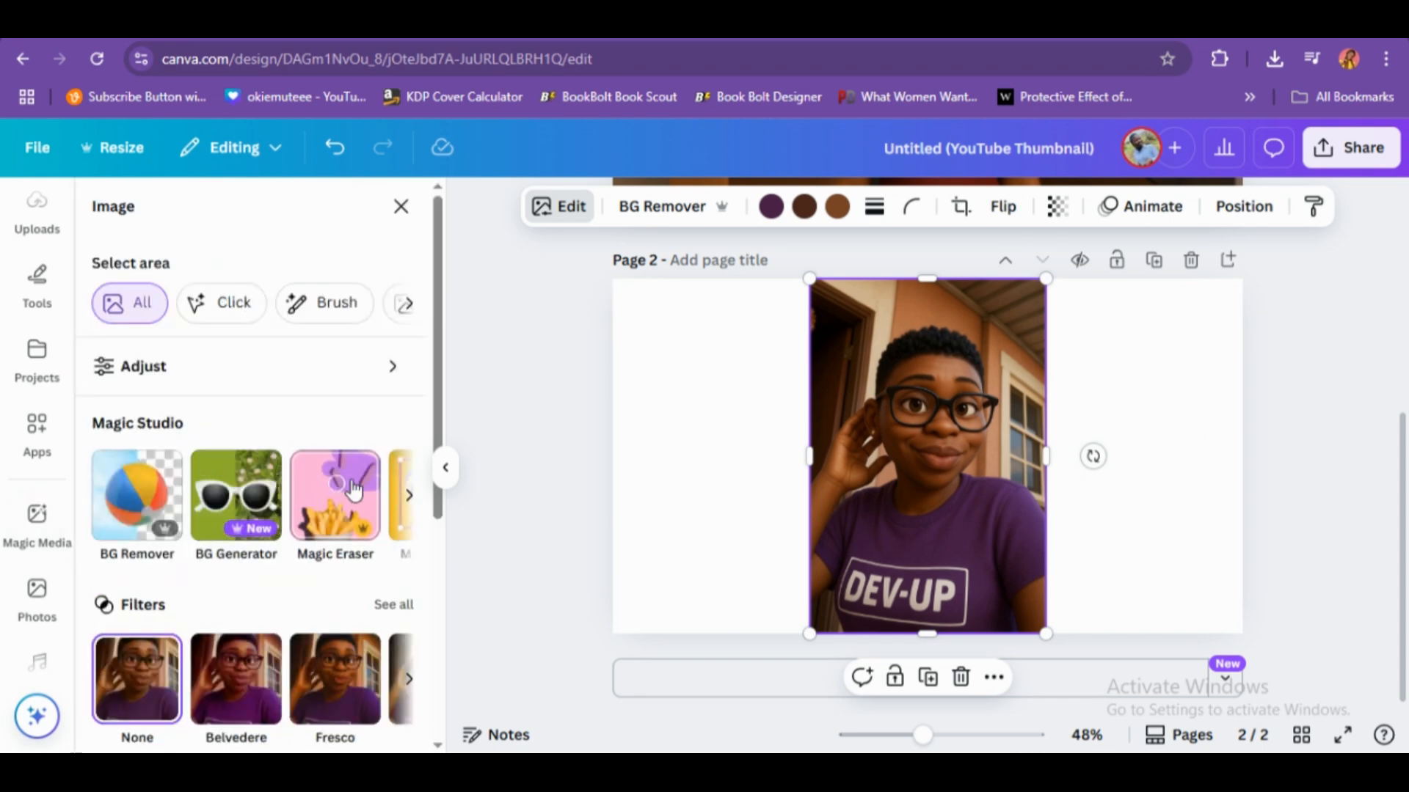
pyautogui.click(408, 497)
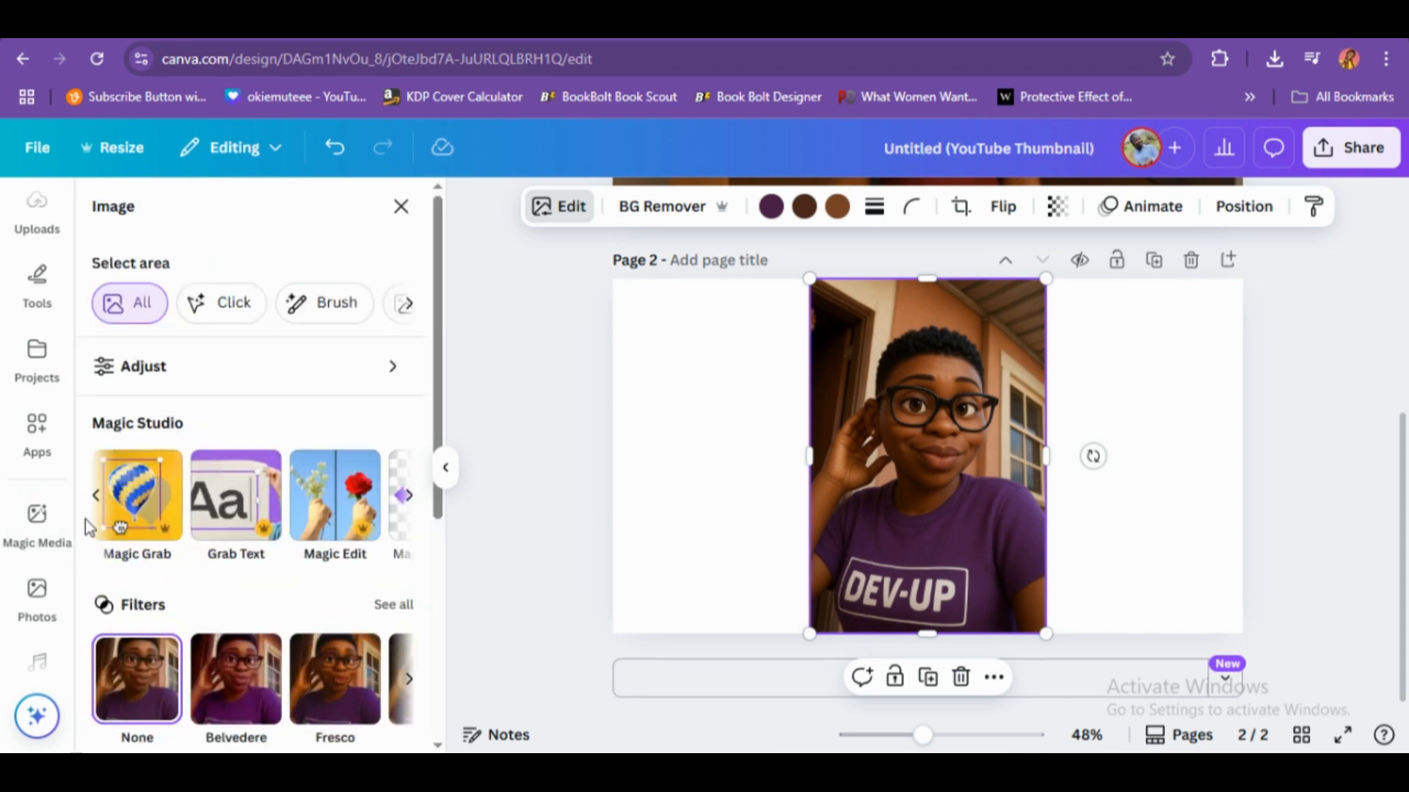
pyautogui.click(406, 498)
pyautogui.click(349, 504)
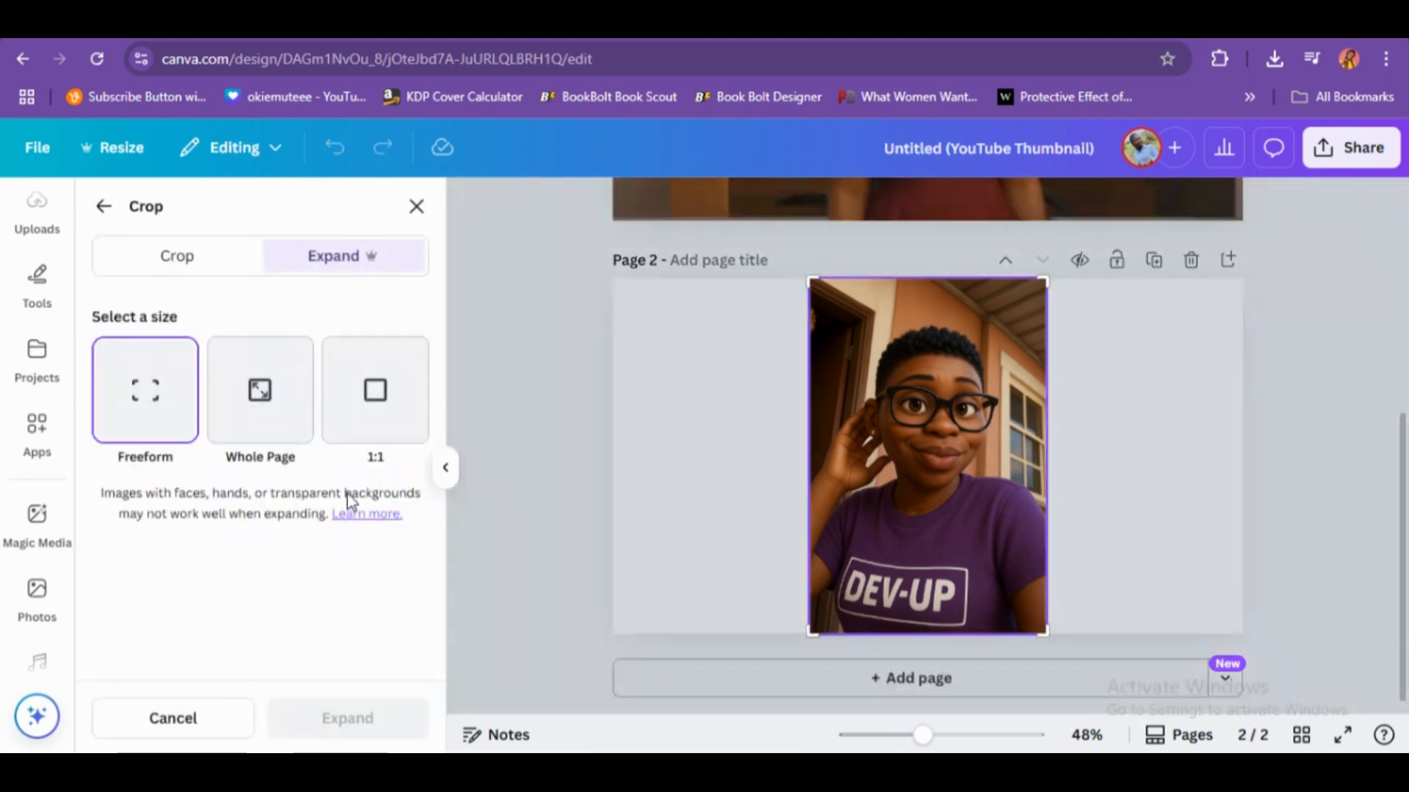
pyautogui.click(290, 393)
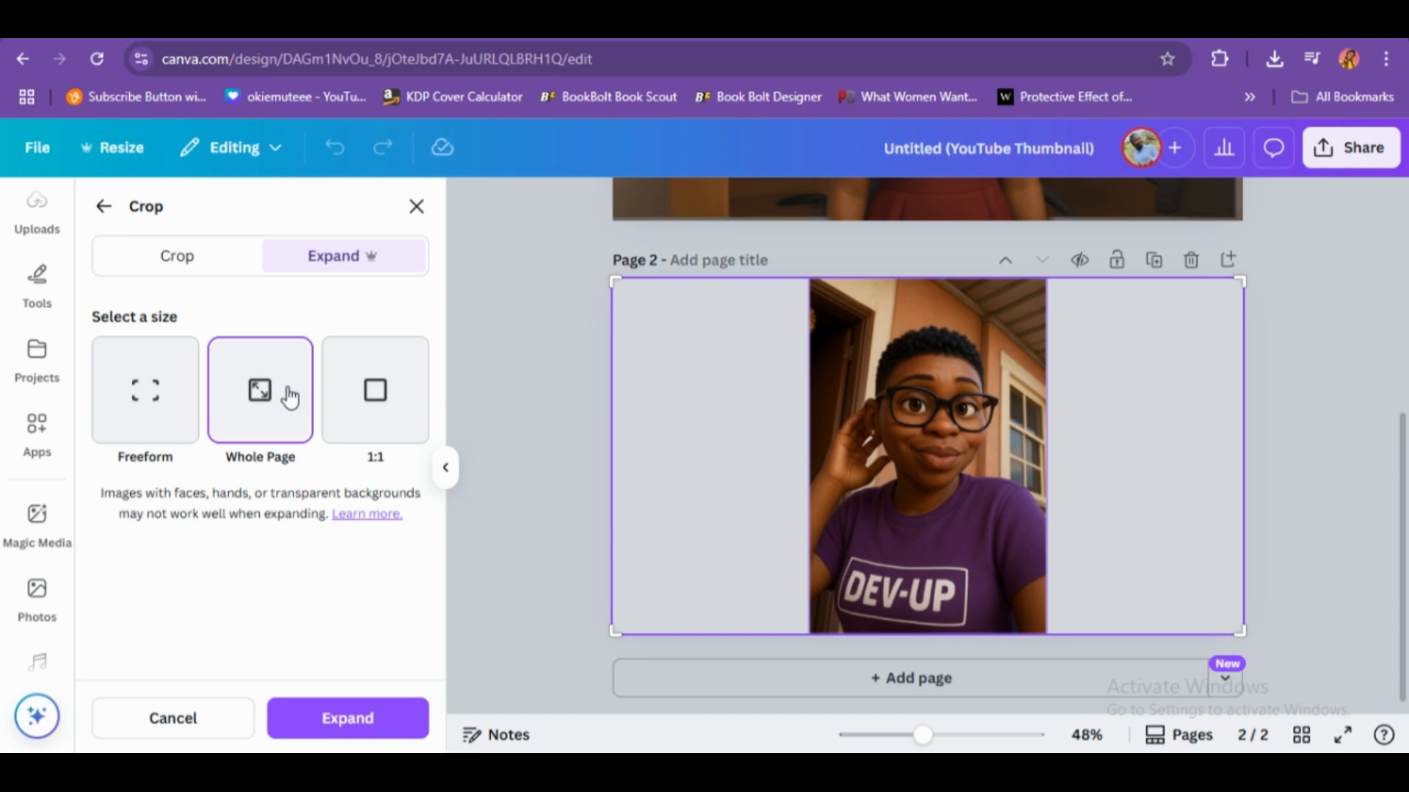
pyautogui.click(346, 721)
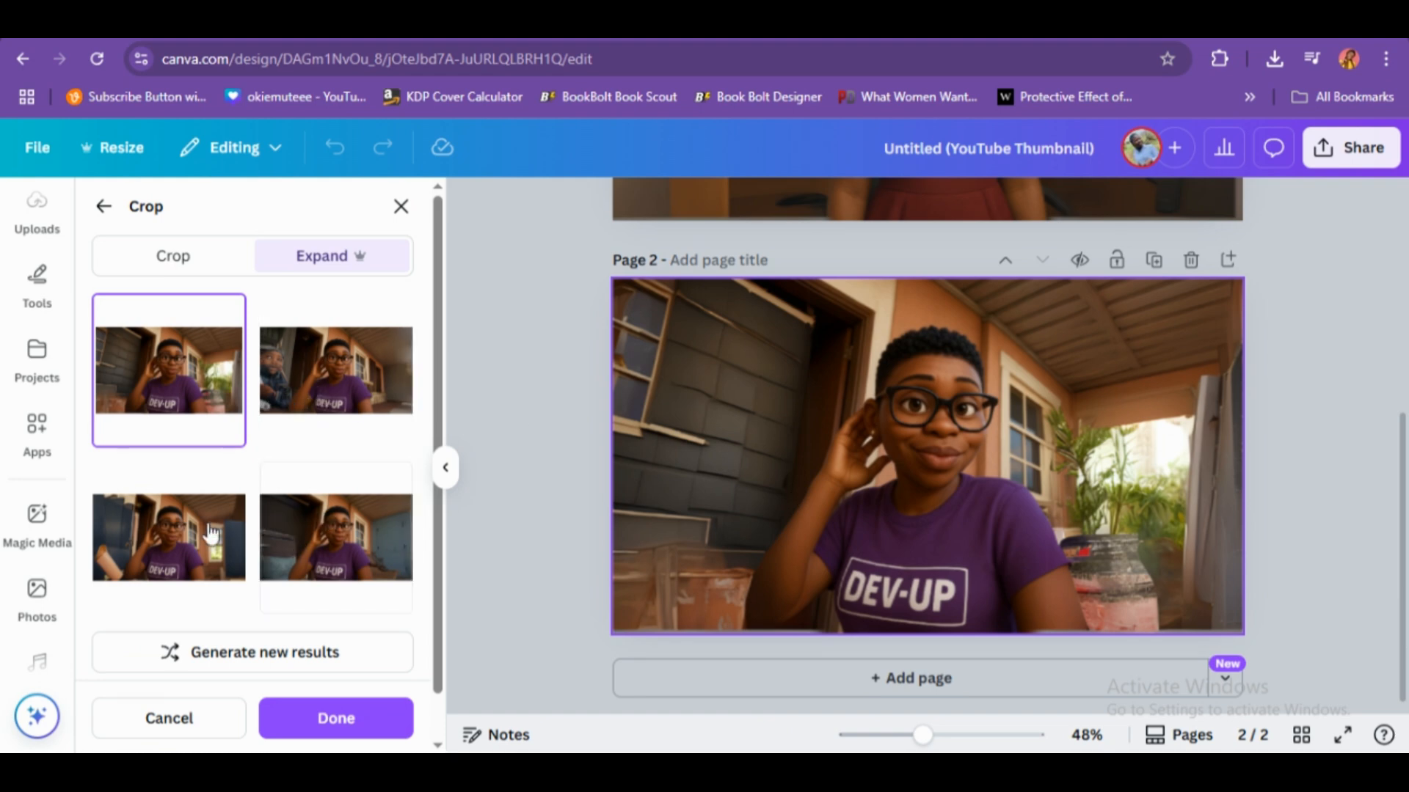
# - Preview the third generated background for the DEV-UP portrait and select the fourth one, with blue doors beside the window
pyautogui.click(175, 534)
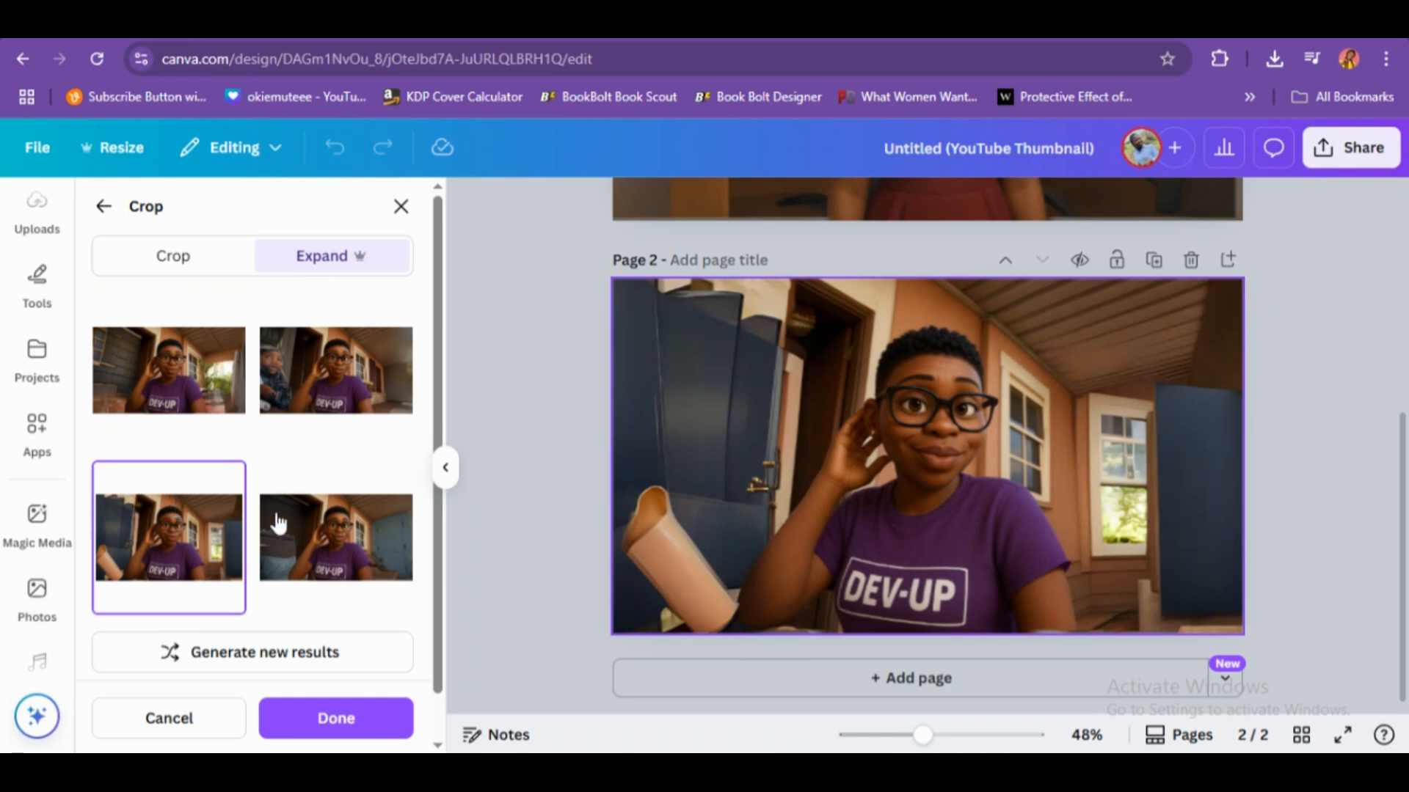
pyautogui.click(330, 565)
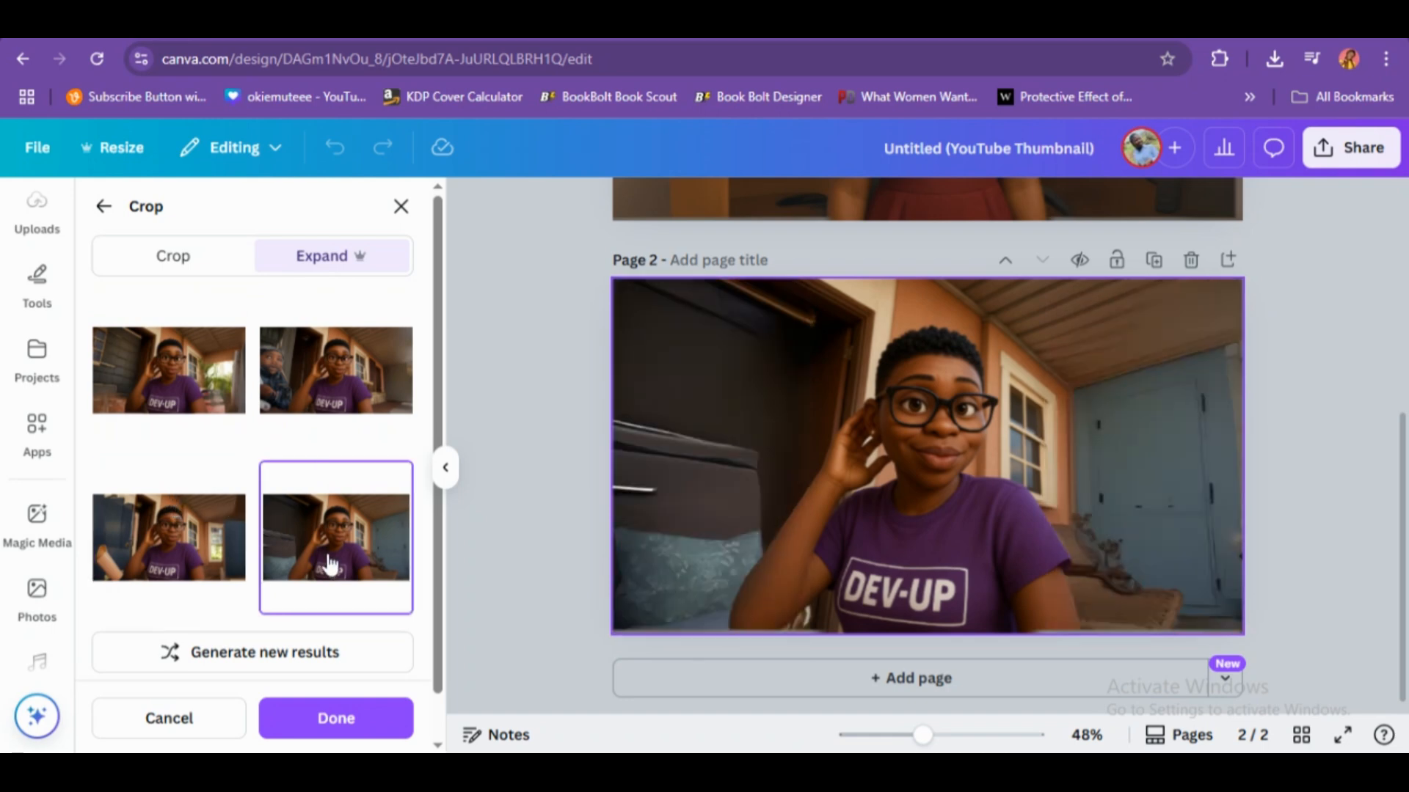